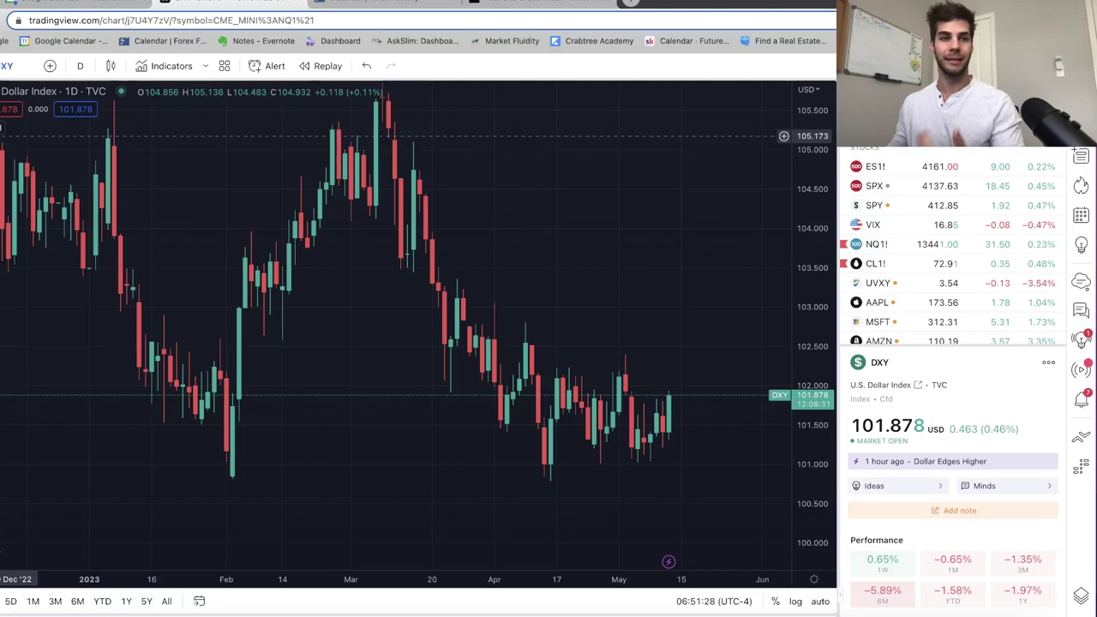
# Draw a DXY trend line from a recent candle into late May, then delete the blue trend line
pyautogui.scroll(3, 399, 269)
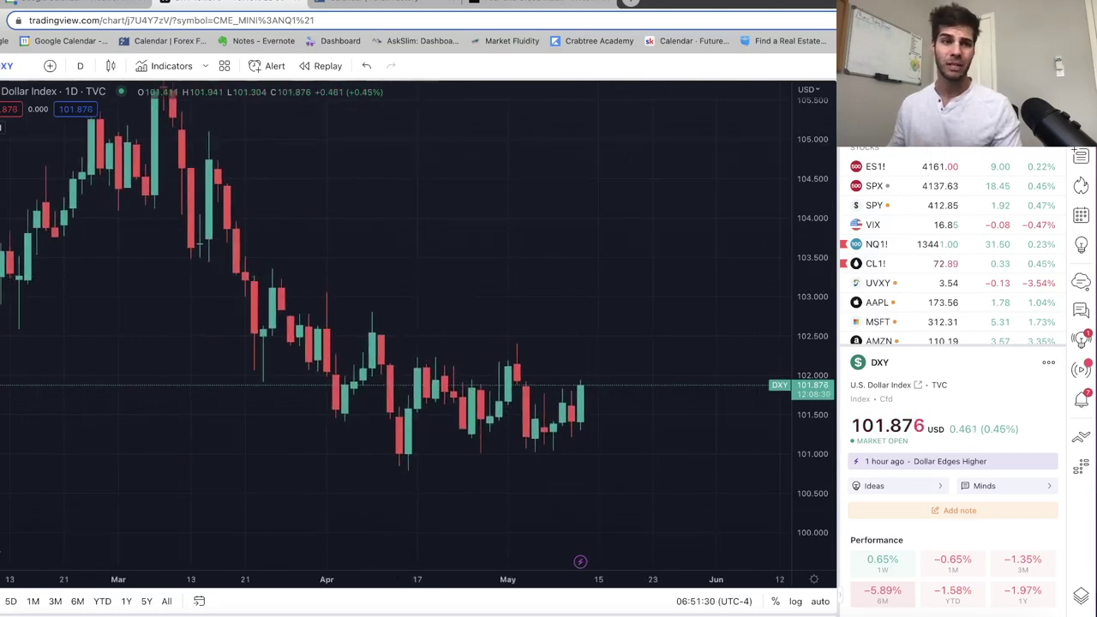
pyautogui.click(562, 426)
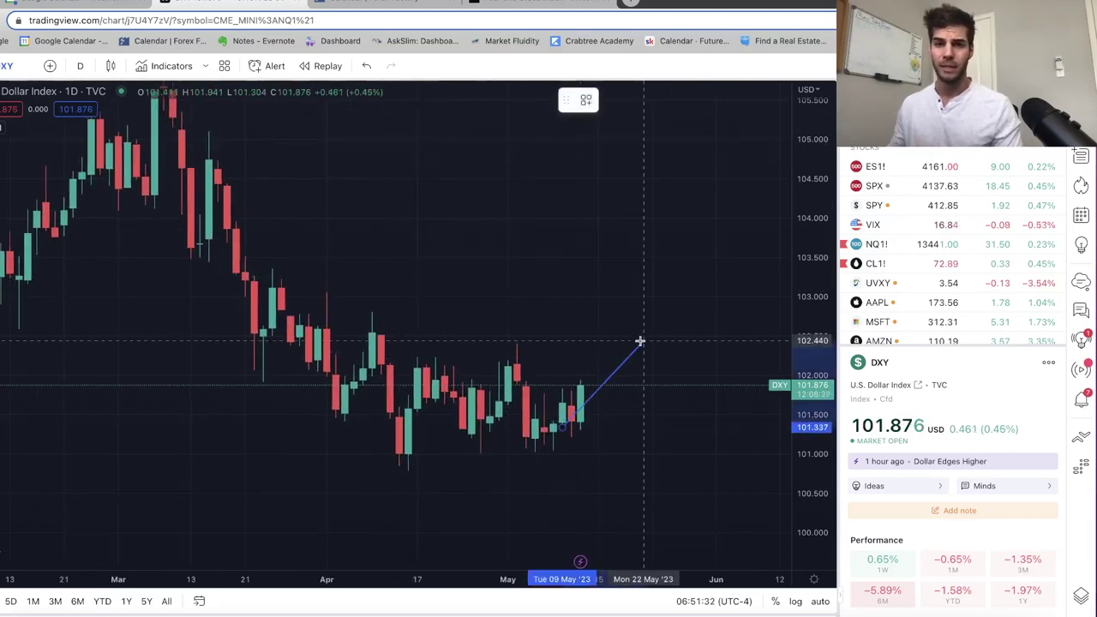
pyautogui.click(663, 294)
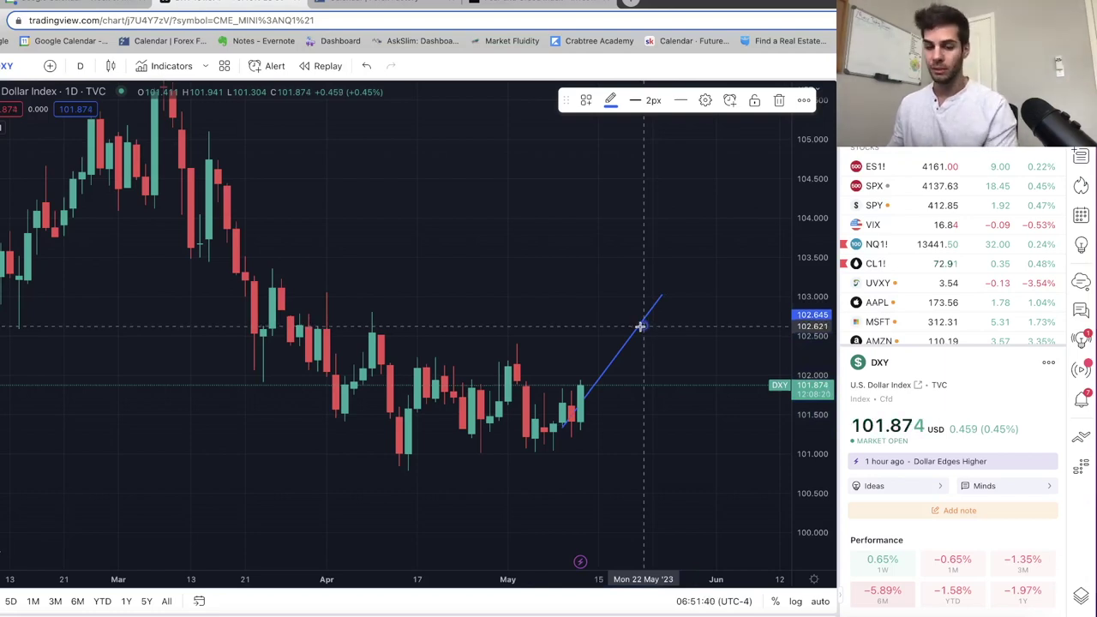
pyautogui.press('Escape')
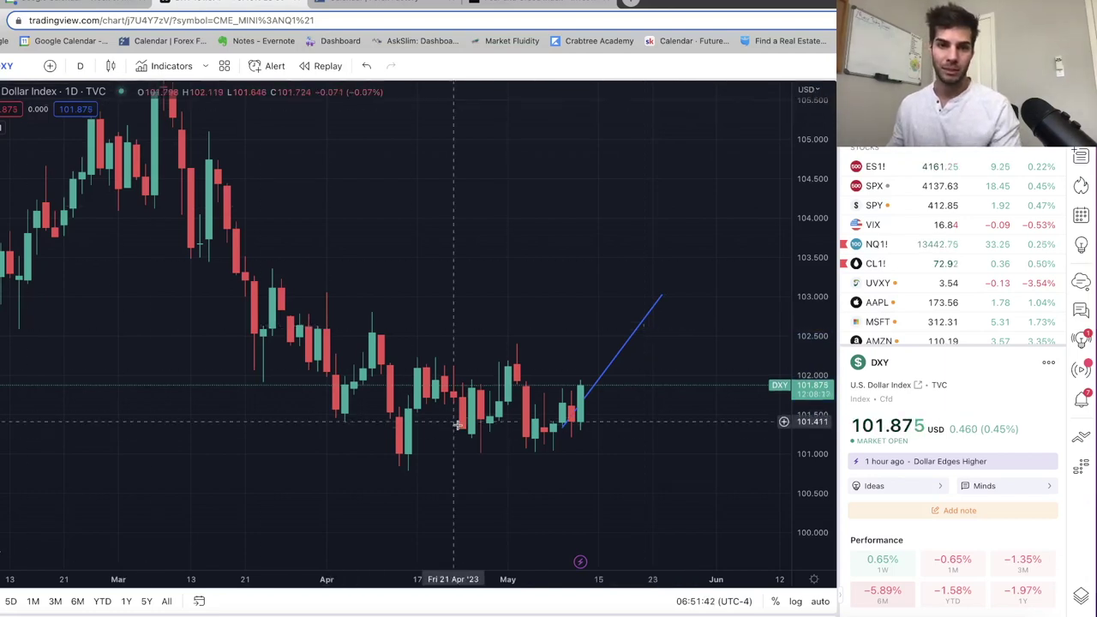
pyautogui.click(619, 359)
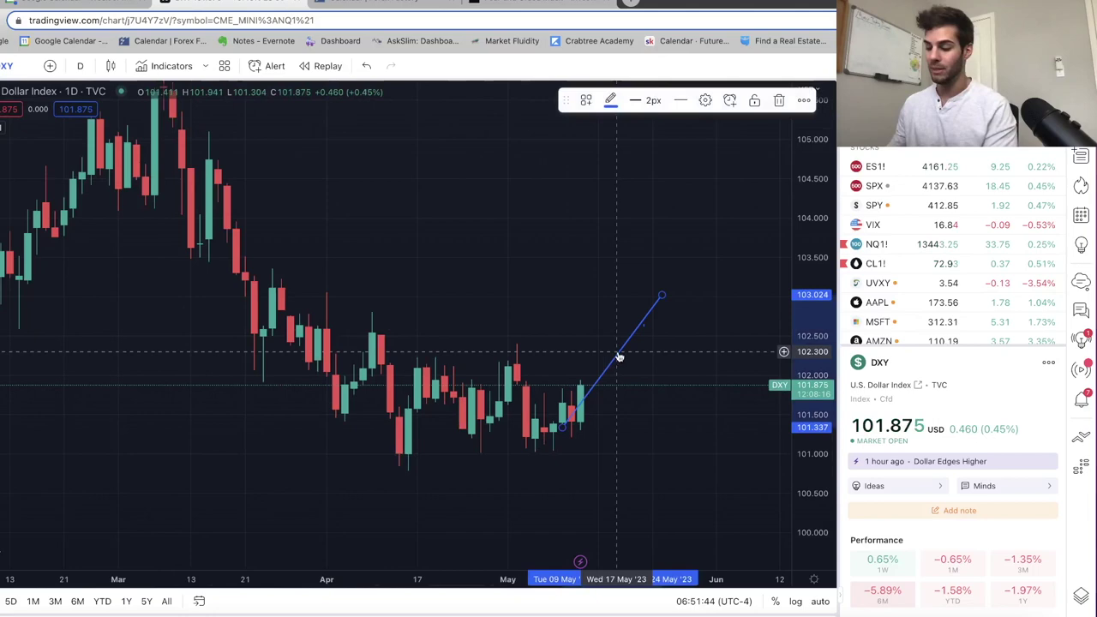
pyautogui.press('Delete')
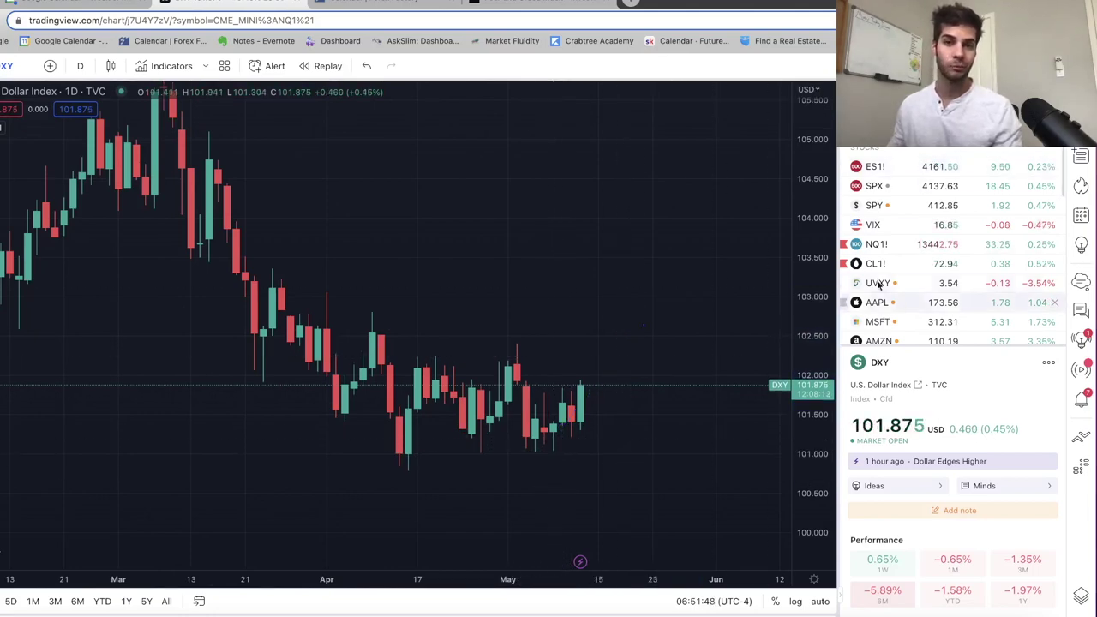
# Switch the chart to ES1! futures on 1-hour candles and pan to the recent bars
pyautogui.click(908, 184)
pyautogui.click(908, 167)
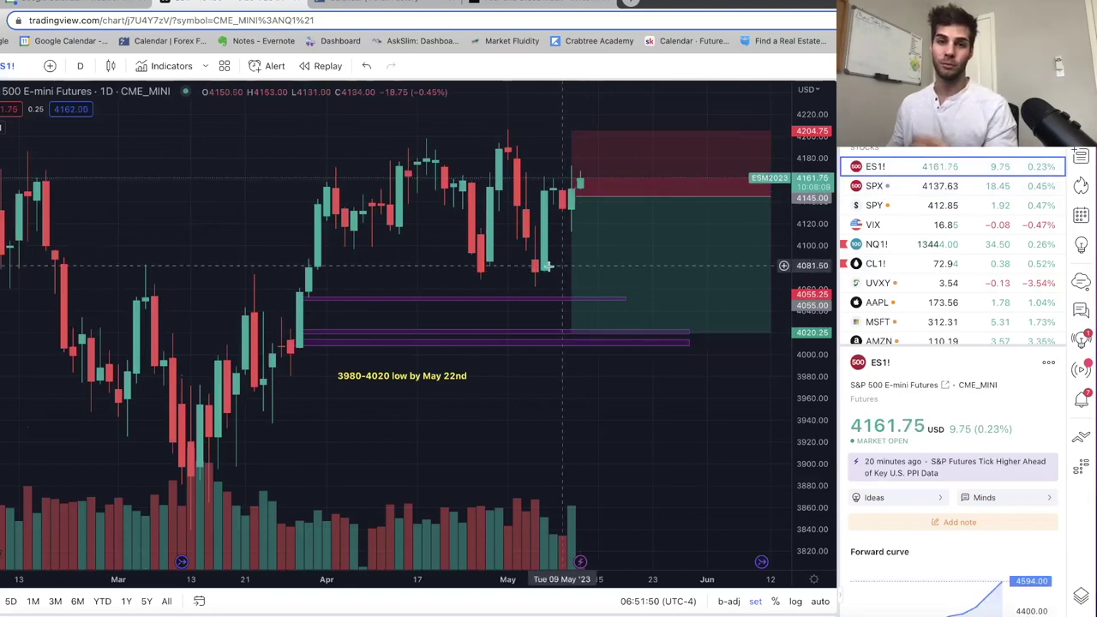
pyautogui.hscroll(3, 483, 262)
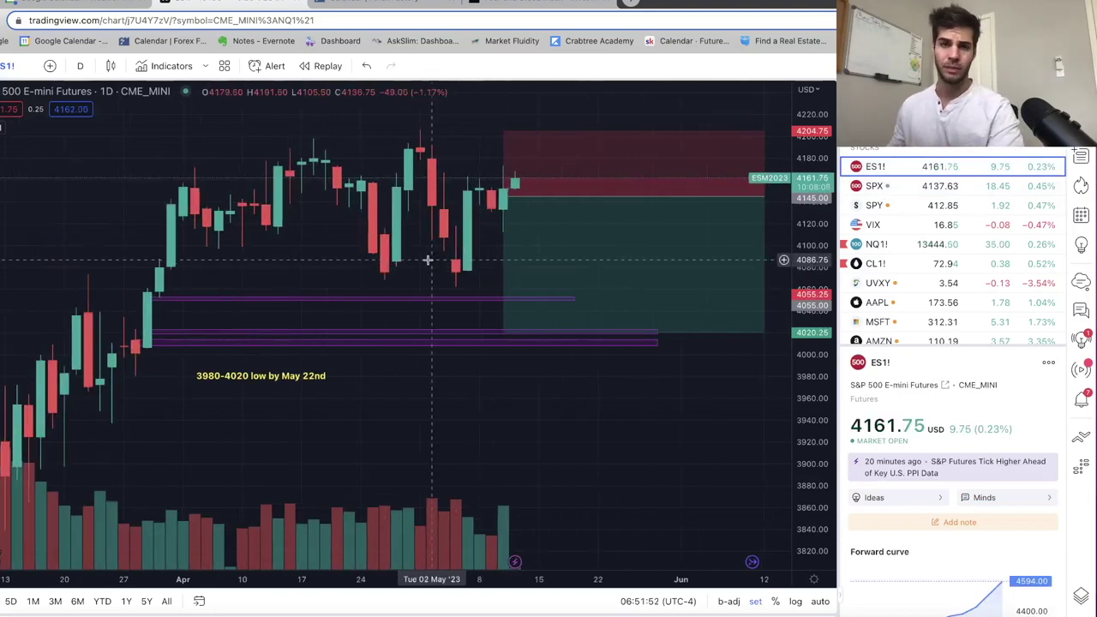
pyautogui.scroll(2, 483, 262)
pyautogui.click(80, 65)
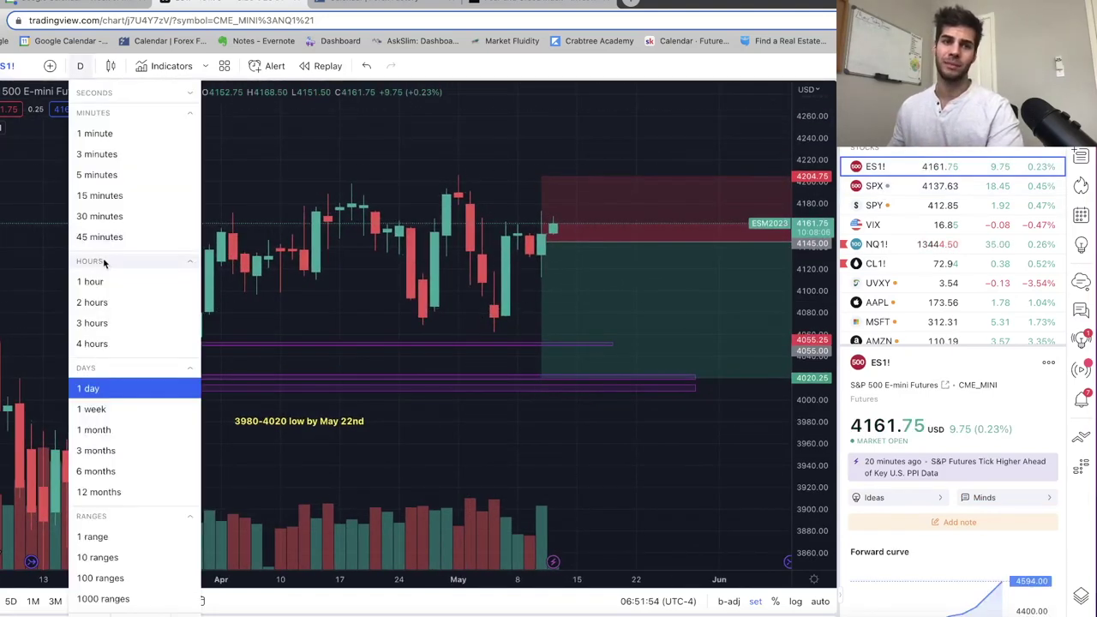
pyautogui.click(97, 283)
pyautogui.hscroll(-5, 414, 289)
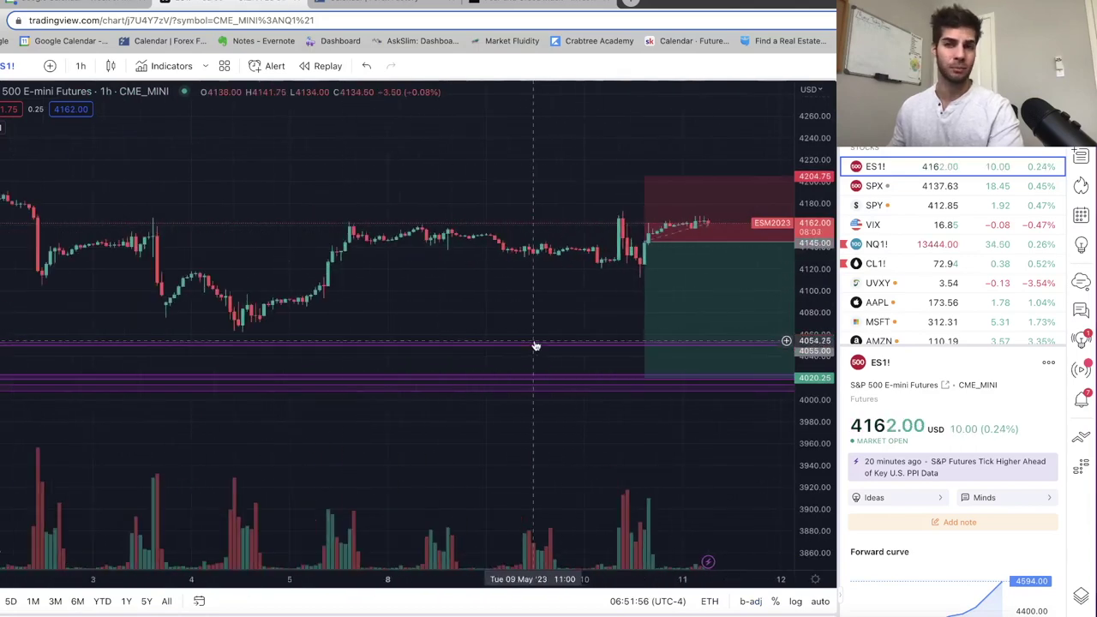
pyautogui.hscroll(-3, 514, 223)
pyautogui.hscroll(-3, 626, 244)
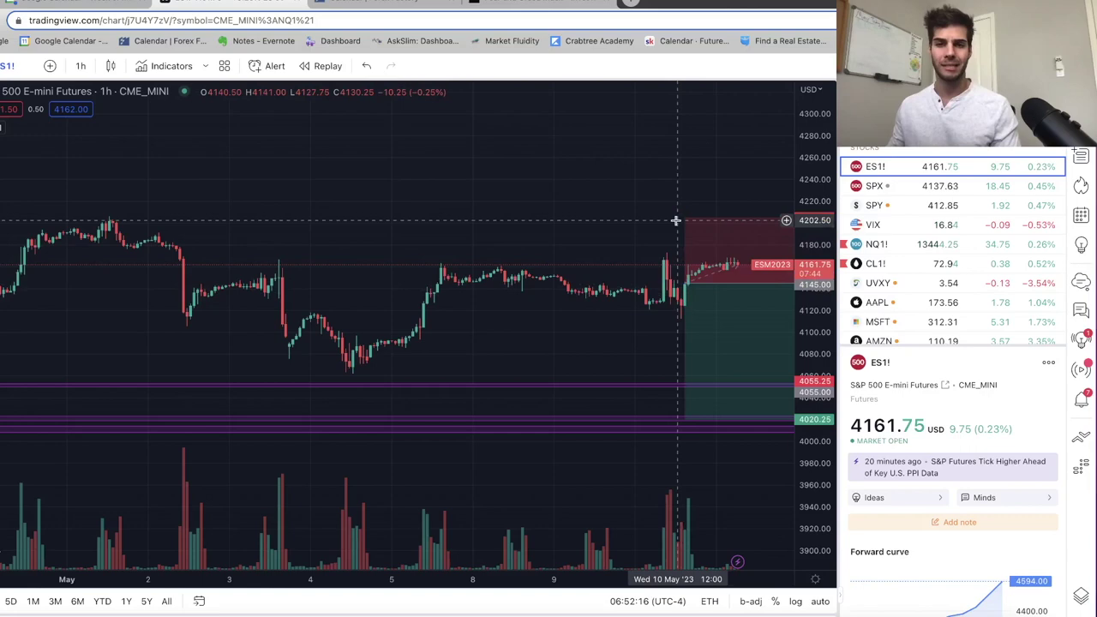
# Drag the ES1! short position's stop from 4204.75 up to 4210.75, then zoom and pan the hourly chart
pyautogui.scroll(5, 617, 300)
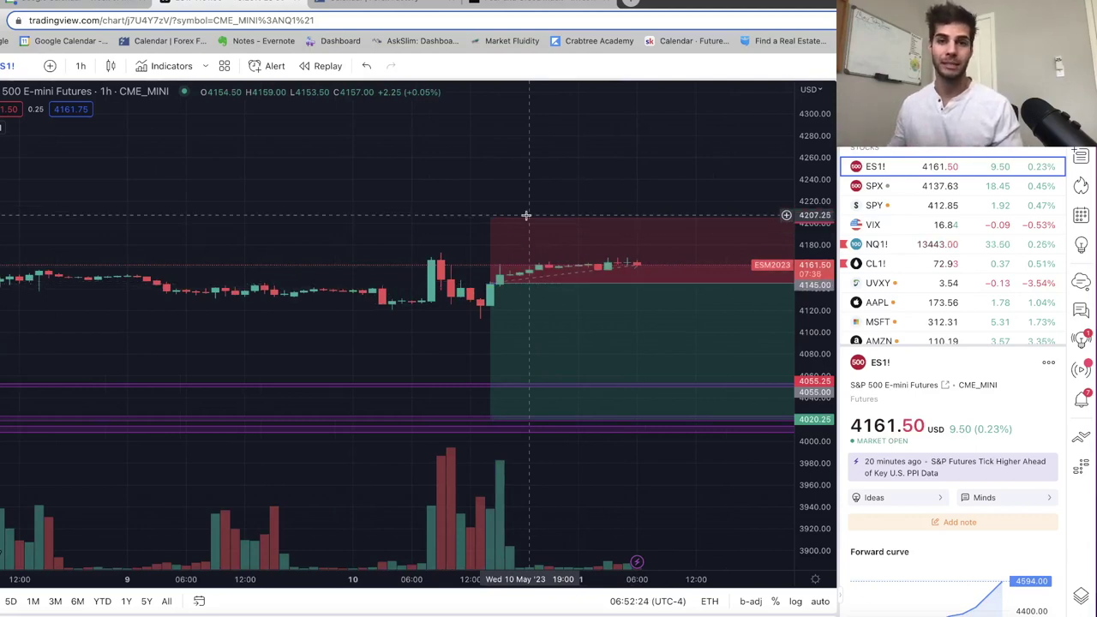
pyautogui.moveTo(490, 218); pyautogui.dragTo(495, 211)
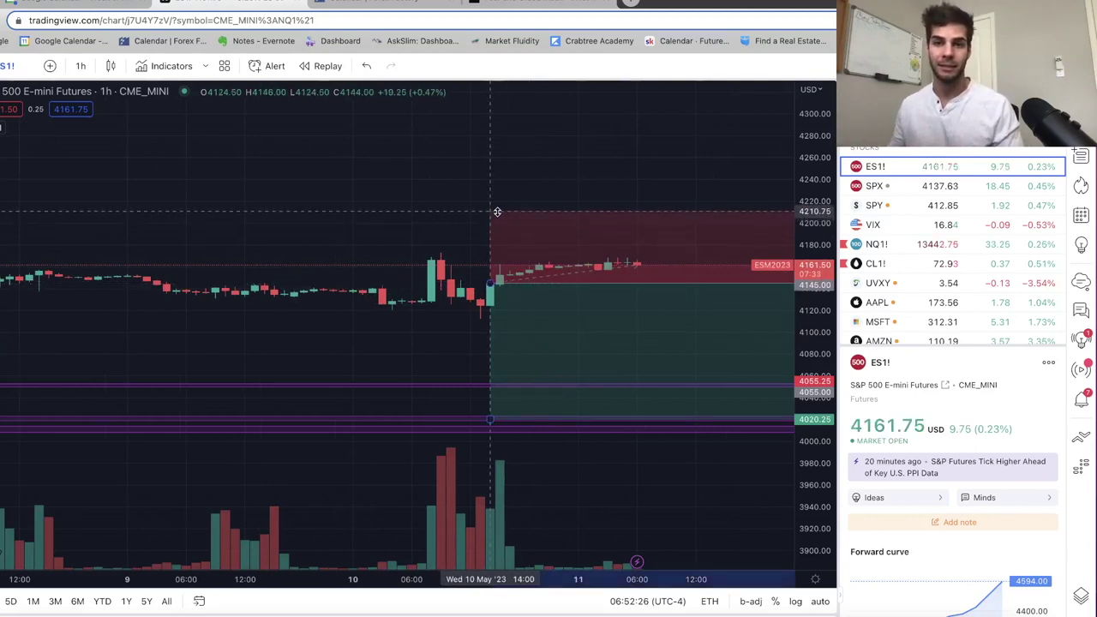
pyautogui.hscroll(-3, 531, 306)
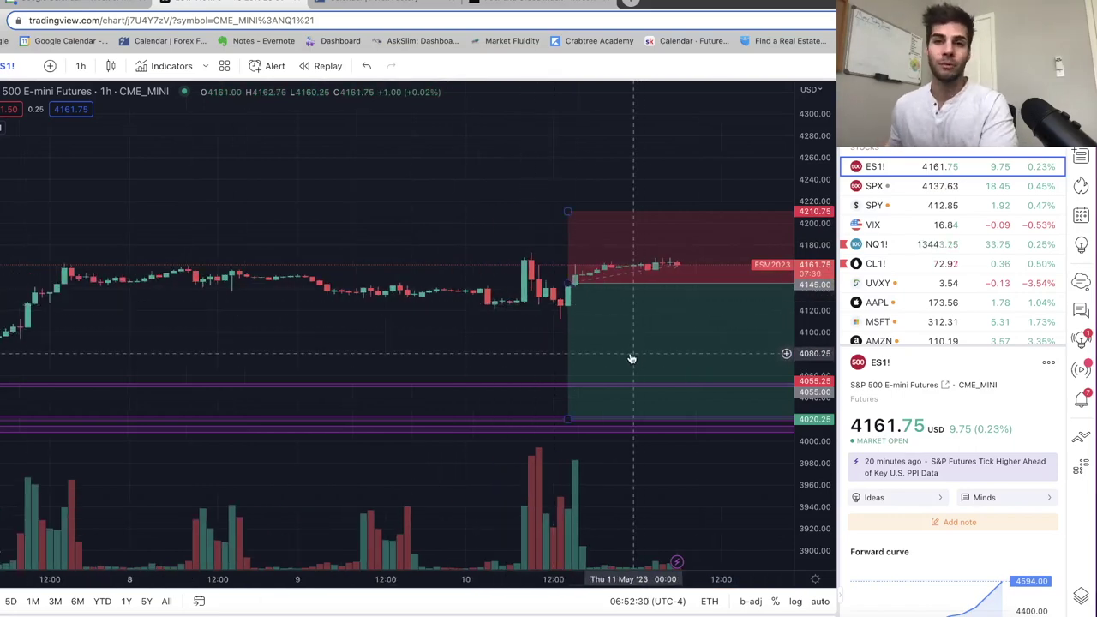
pyautogui.scroll(-3, 561, 326)
pyautogui.scroll(-2, 561, 335)
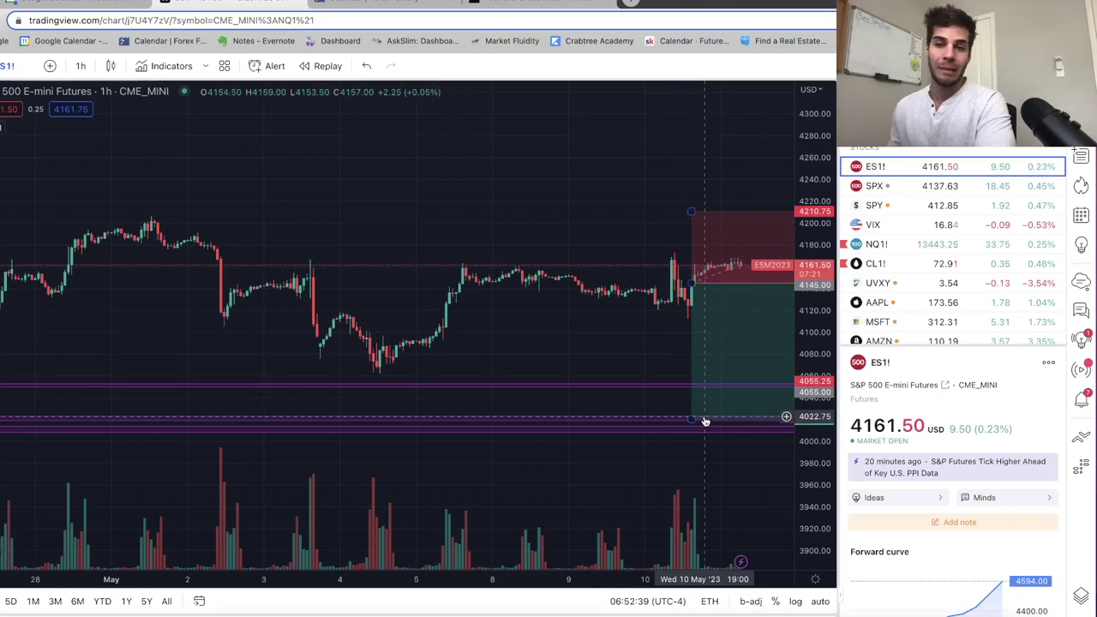
pyautogui.scroll(3, 685, 360)
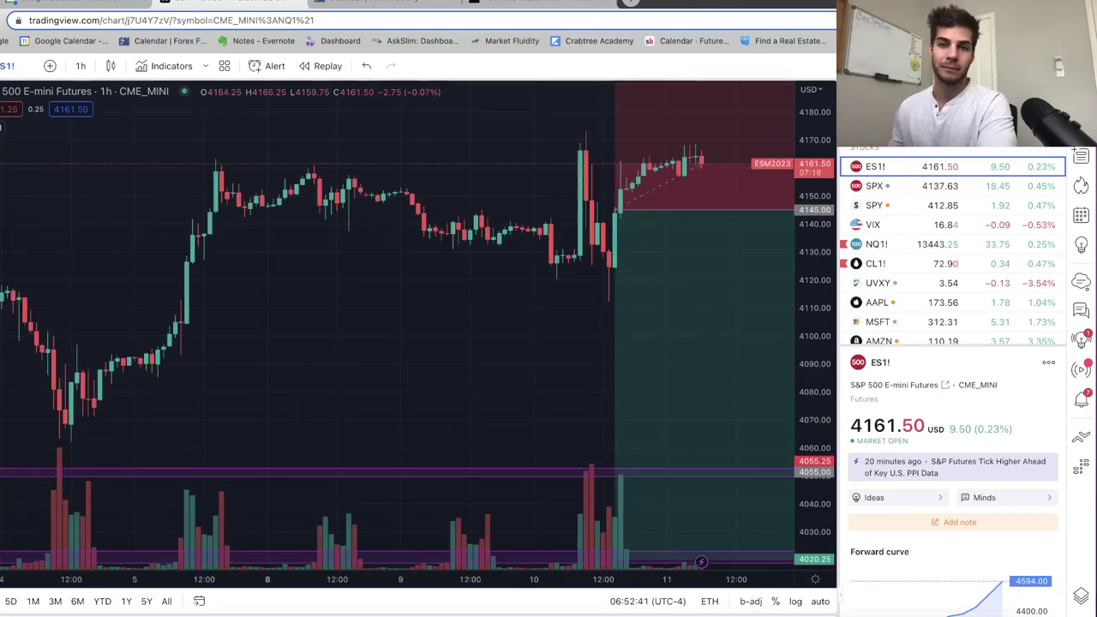
pyautogui.scroll(-3, 534, 264)
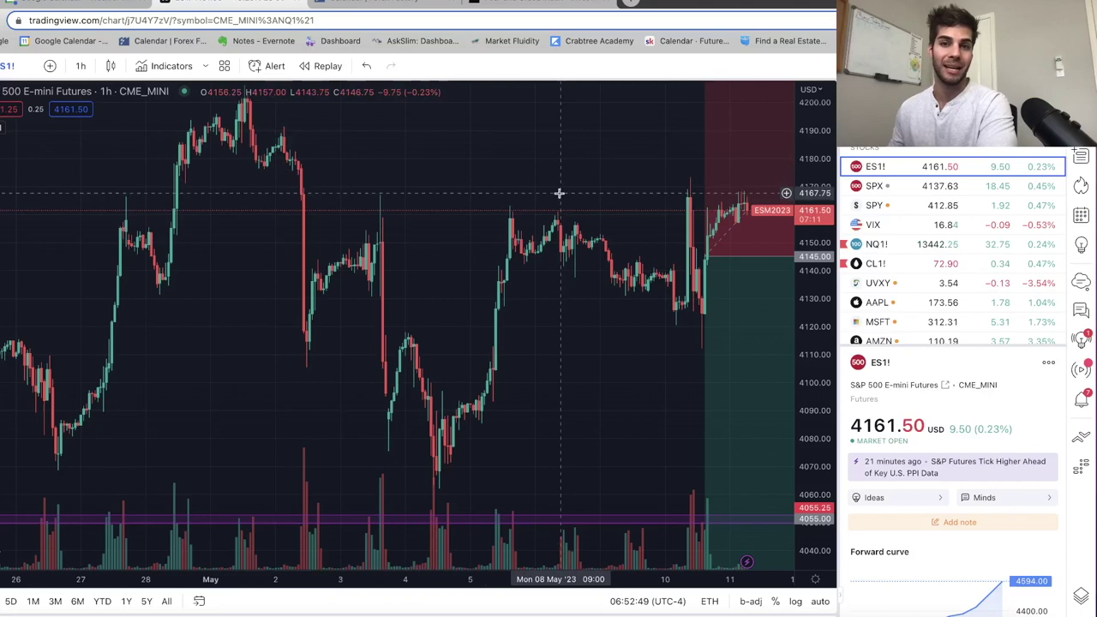
# Switch the chart to SPX, keeping the 1-hour interval
pyautogui.press('Down')
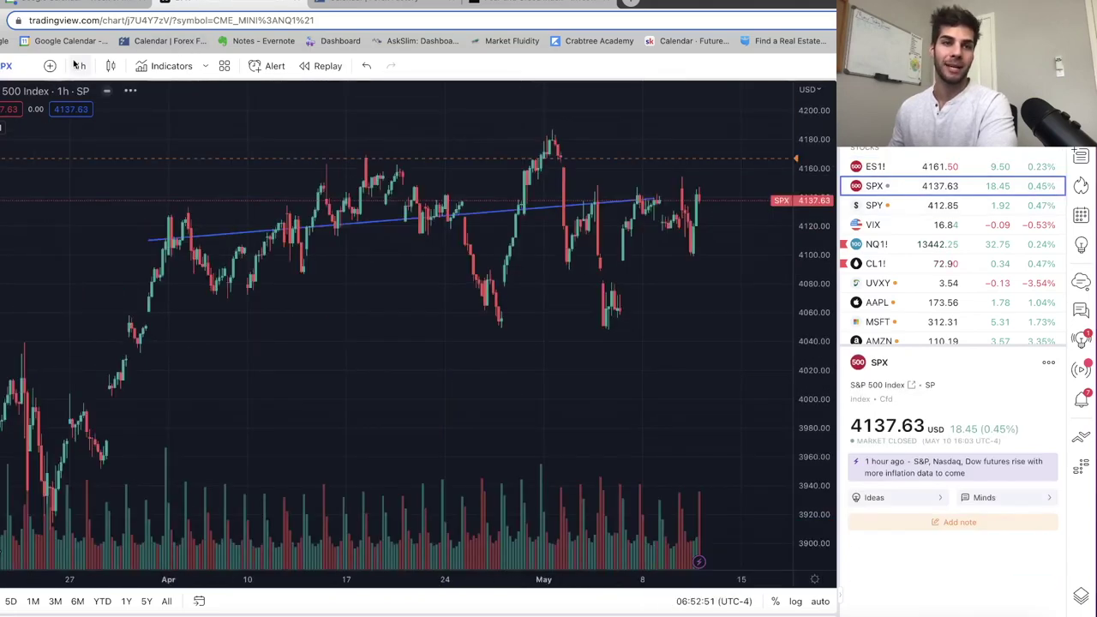
pyautogui.click(80, 66)
pyautogui.click(583, 170)
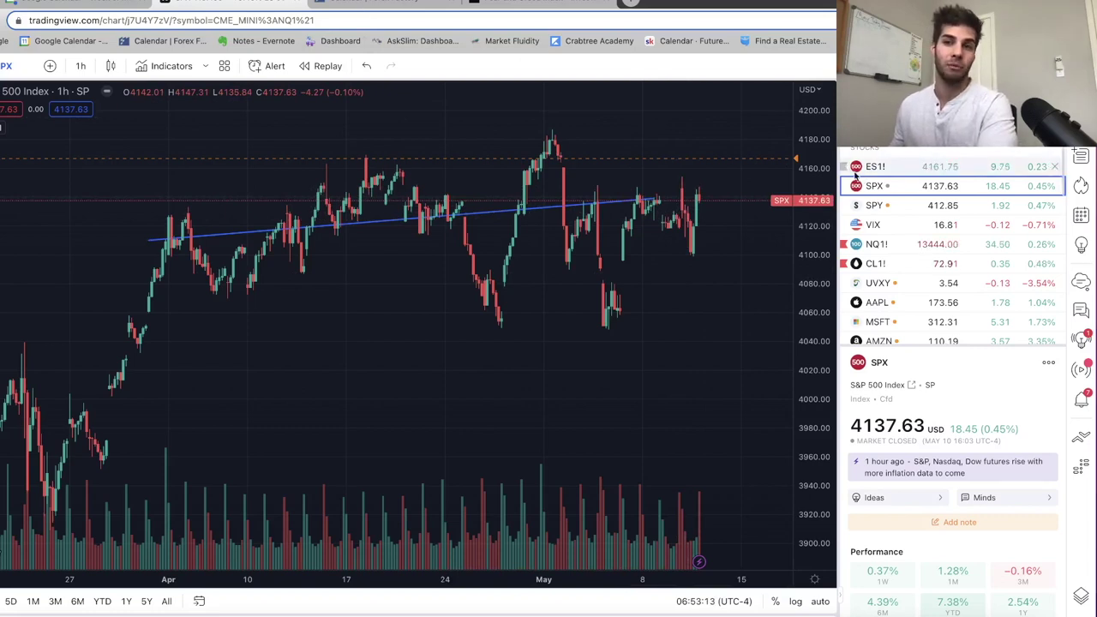
# Scroll through the Forex Factory economic calendar, then return to the TradingView SPX chart
pyautogui.click(379, 5)
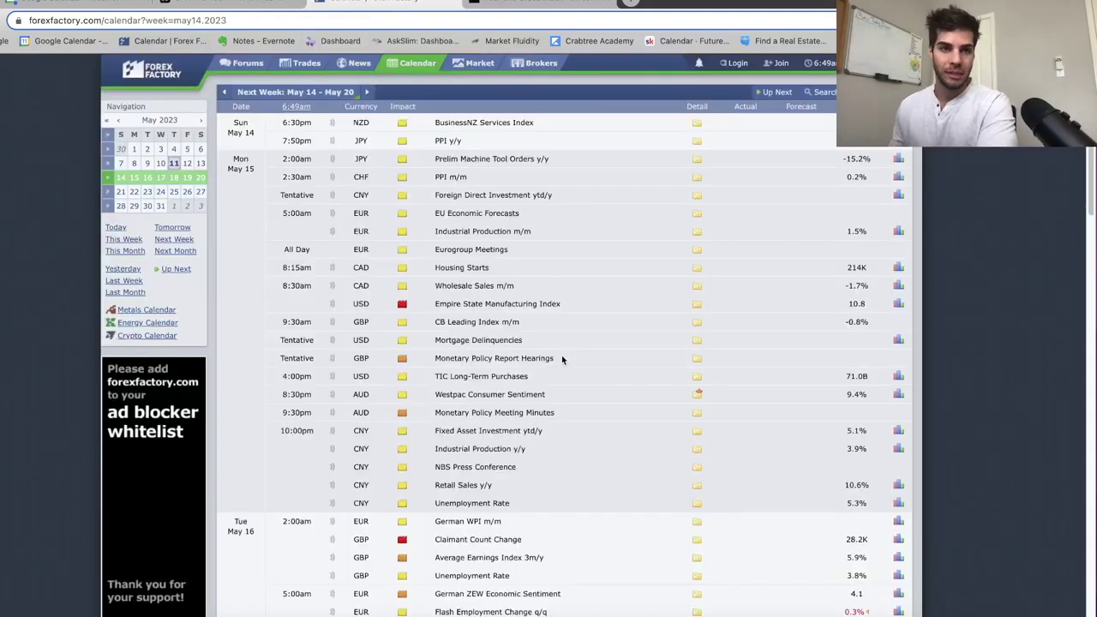
pyautogui.scroll(-3, 562, 358)
pyautogui.scroll(3, 503, 377)
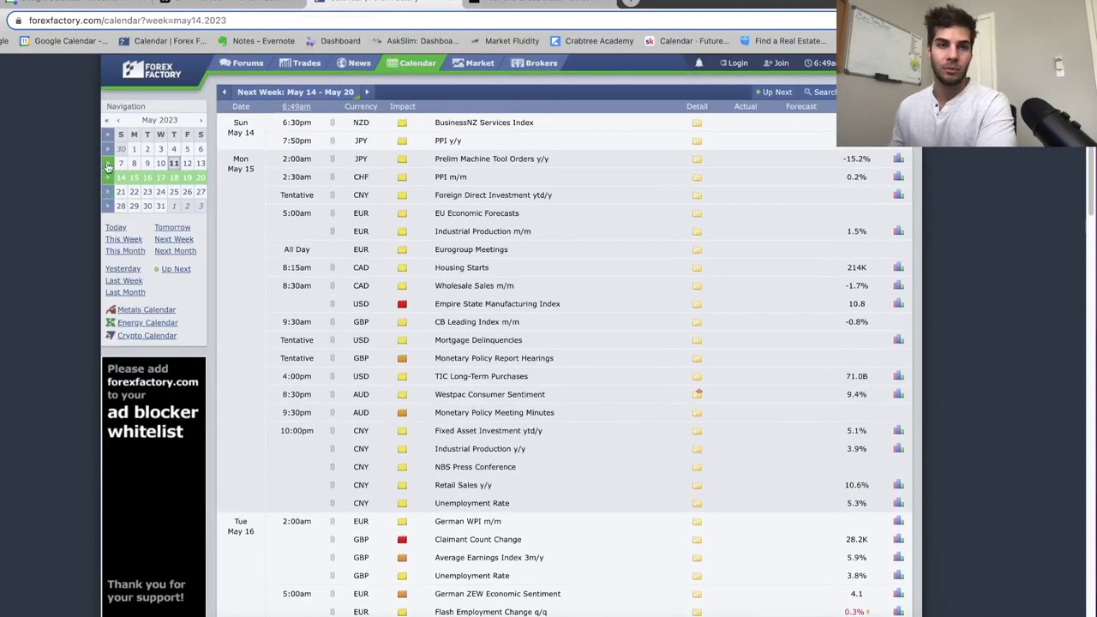
pyautogui.scroll(-10, 412, 403)
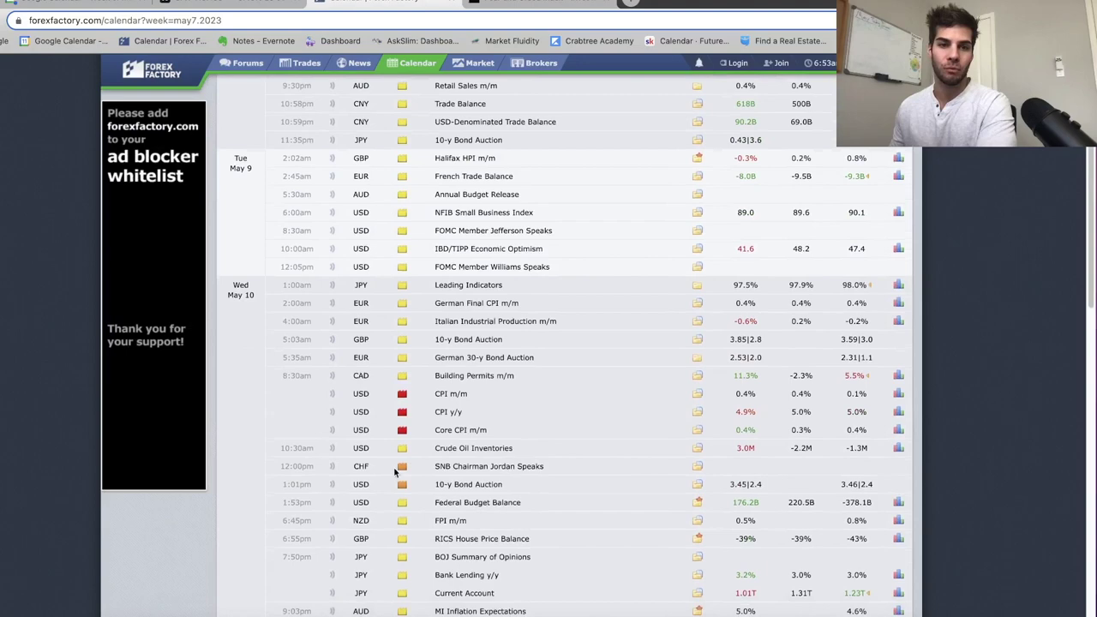
pyautogui.scroll(-10, 407, 407)
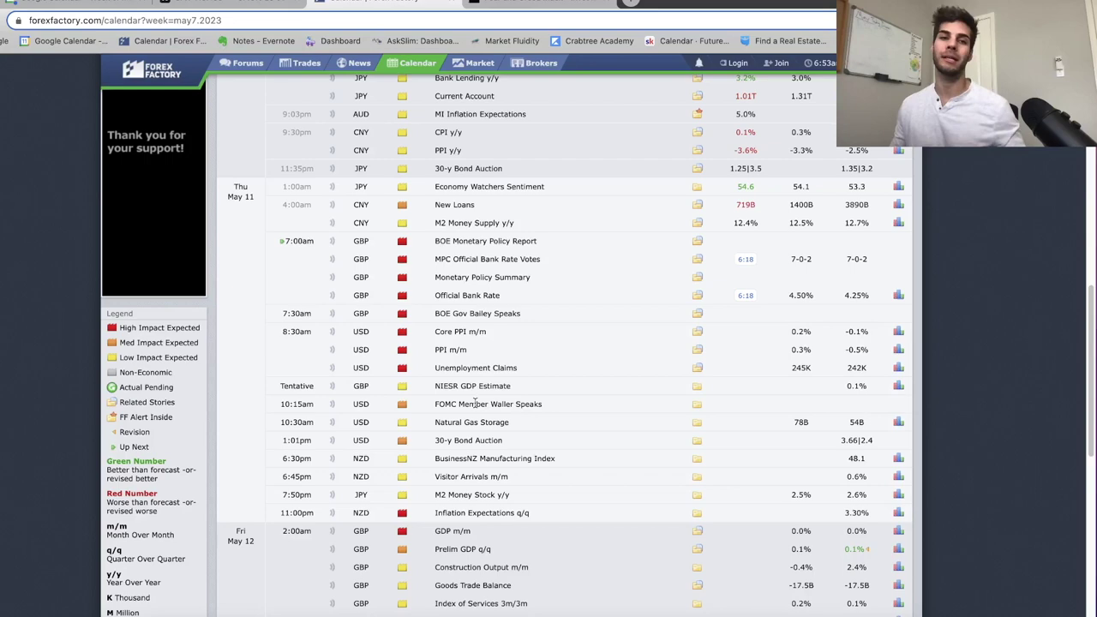
pyautogui.scroll(-3, 494, 417)
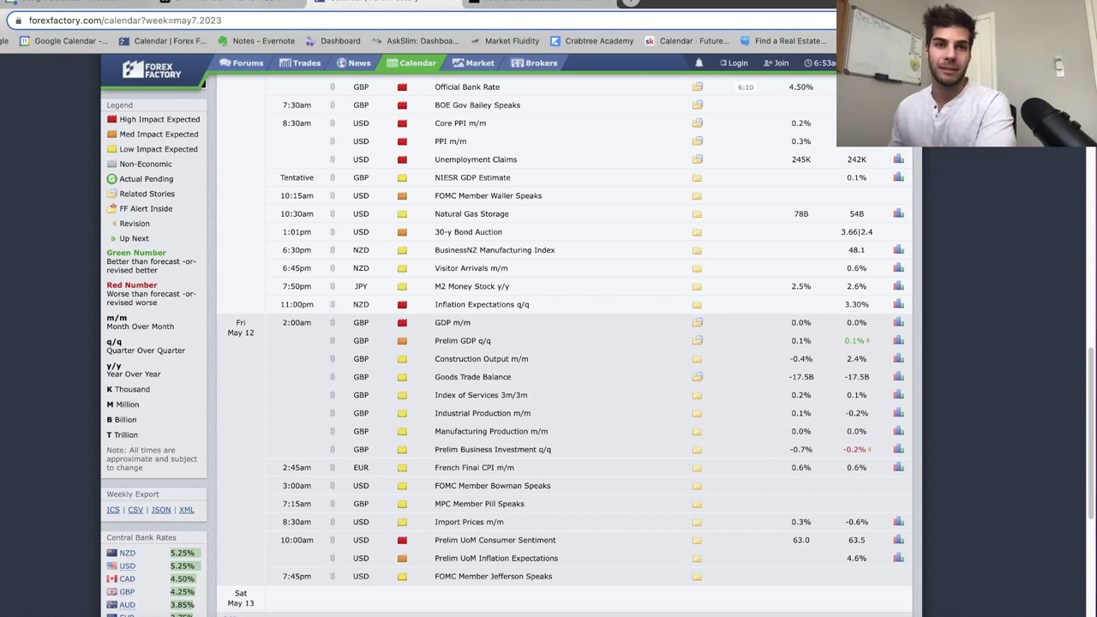
pyautogui.click(227, 3)
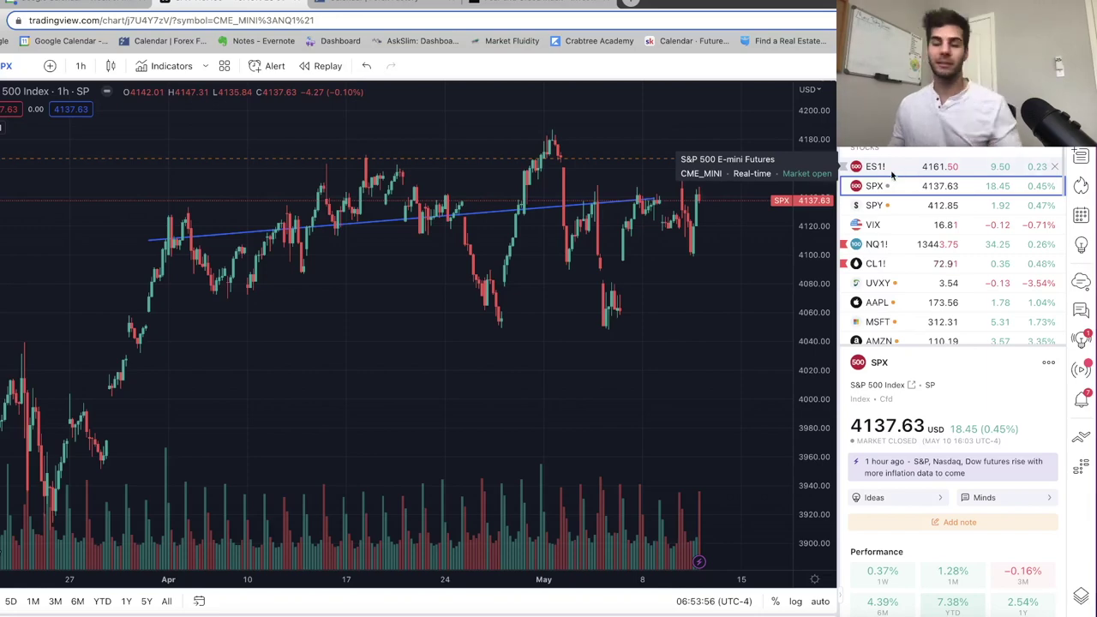
# Open ES1! and pan and zoom out the hourly chart around the short position box
pyautogui.click(891, 175)
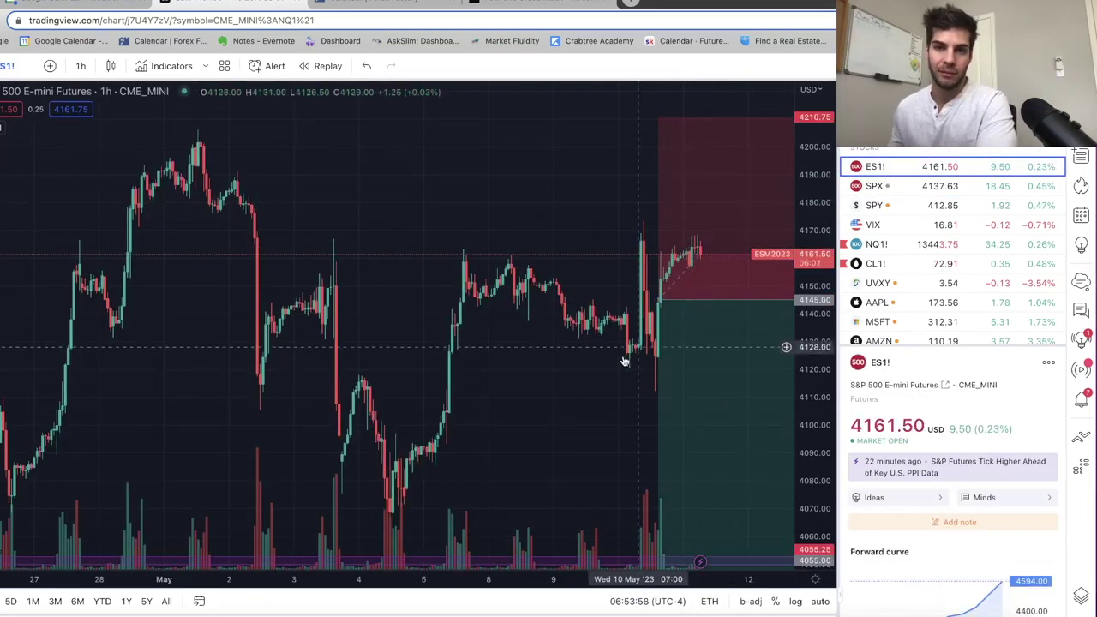
pyautogui.moveTo(588, 396); pyautogui.dragTo(448, 351)
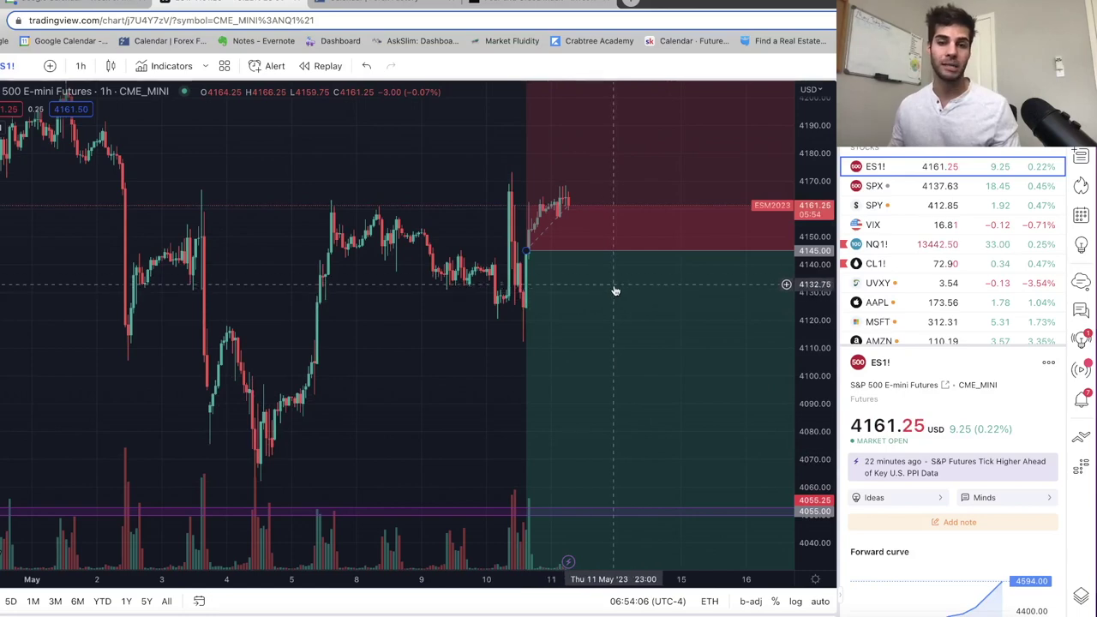
pyautogui.scroll(-5, 480, 321)
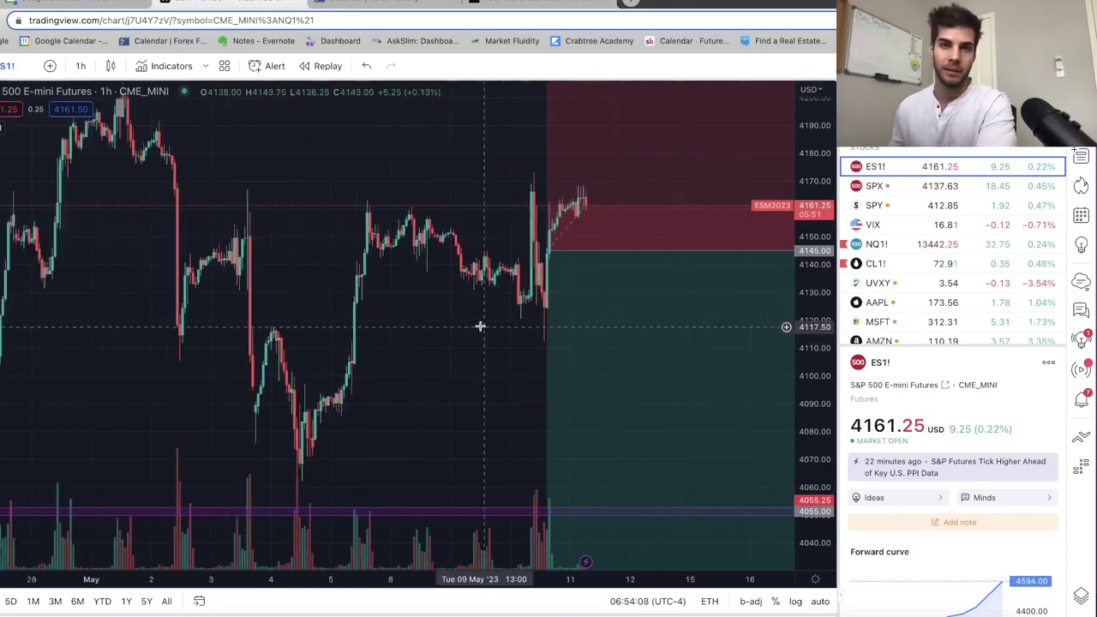
pyautogui.scroll(-4, 515, 326)
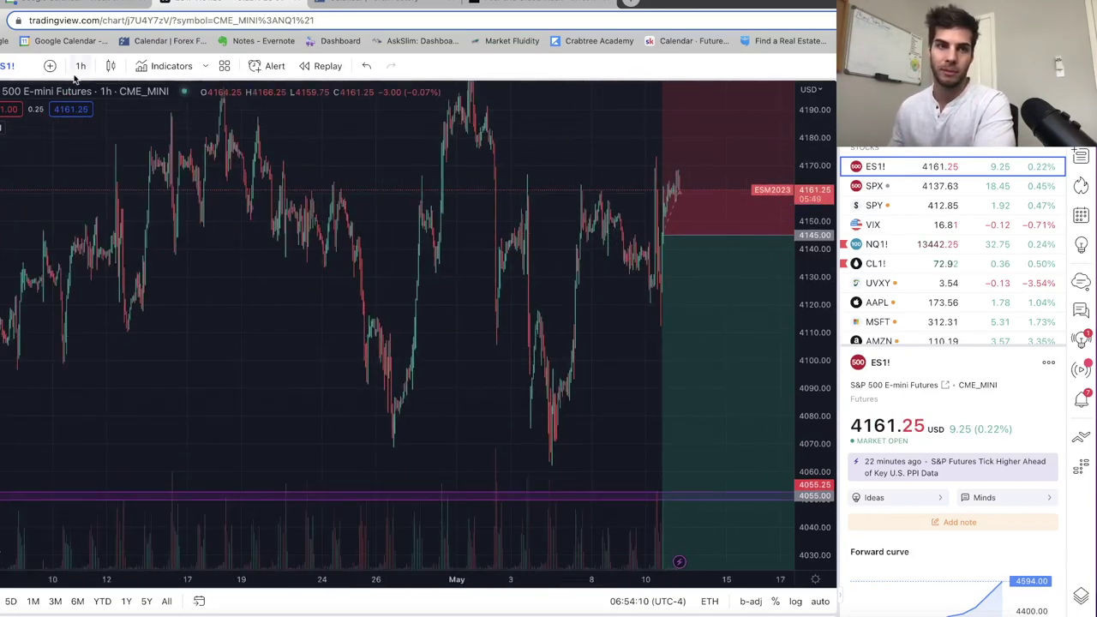
# Switch the ES1! chart to daily candles and zoom in
pyautogui.click(81, 66)
pyautogui.click(88, 388)
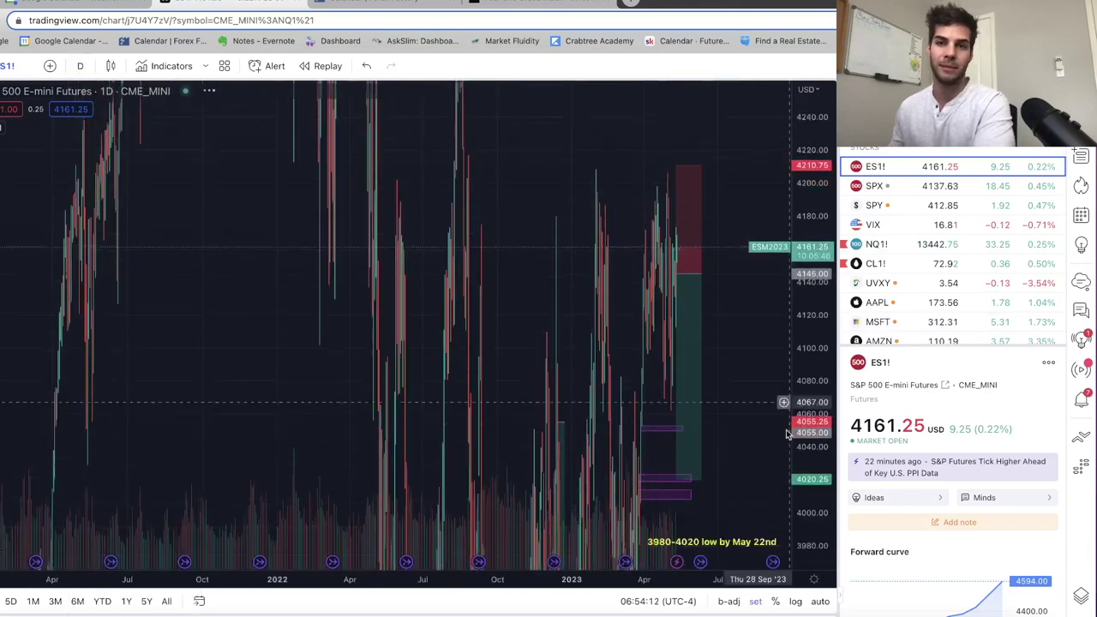
pyautogui.scroll(5, 493, 437)
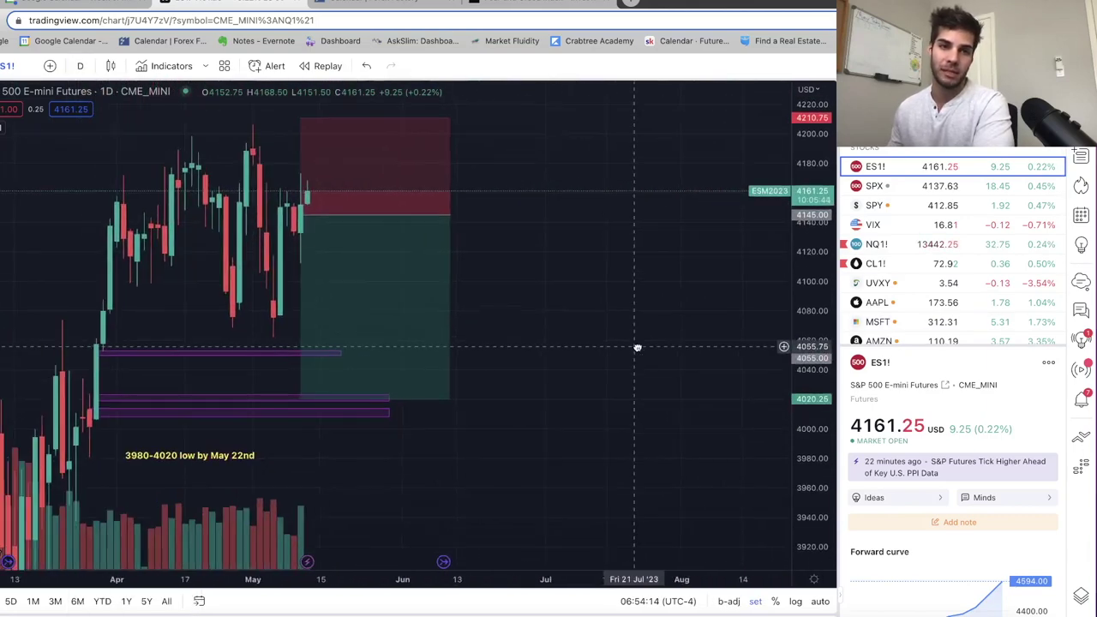
# Lower the short position's target to 4017.50 for a 1.94 risk/reward, then open NQ1!
pyautogui.hscroll(-5, 565, 338)
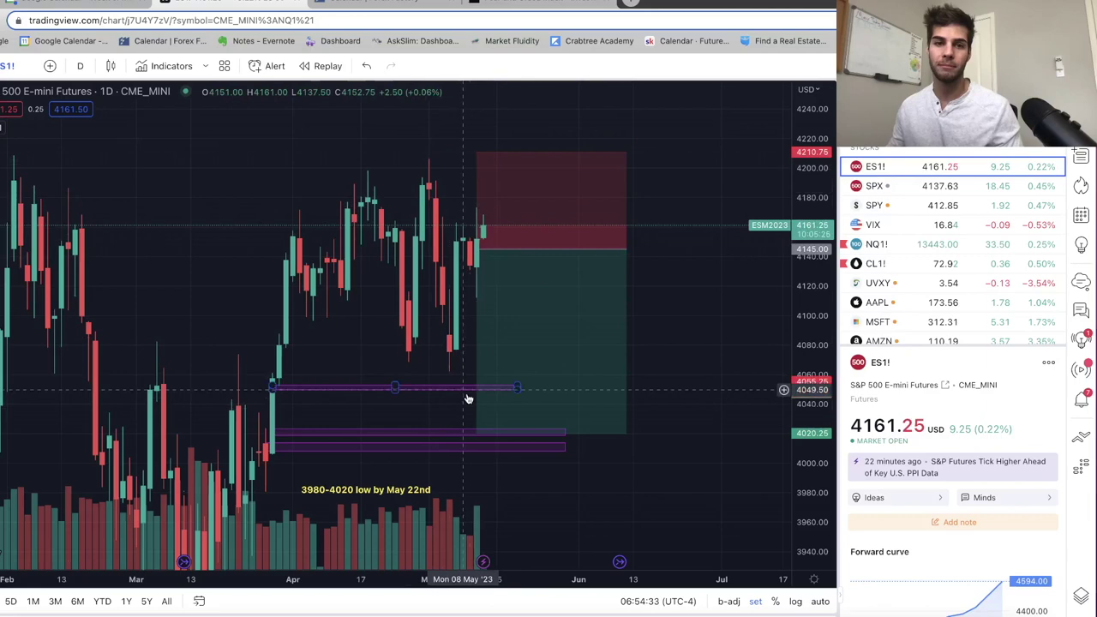
pyautogui.moveTo(476, 432); pyautogui.dragTo(476, 437)
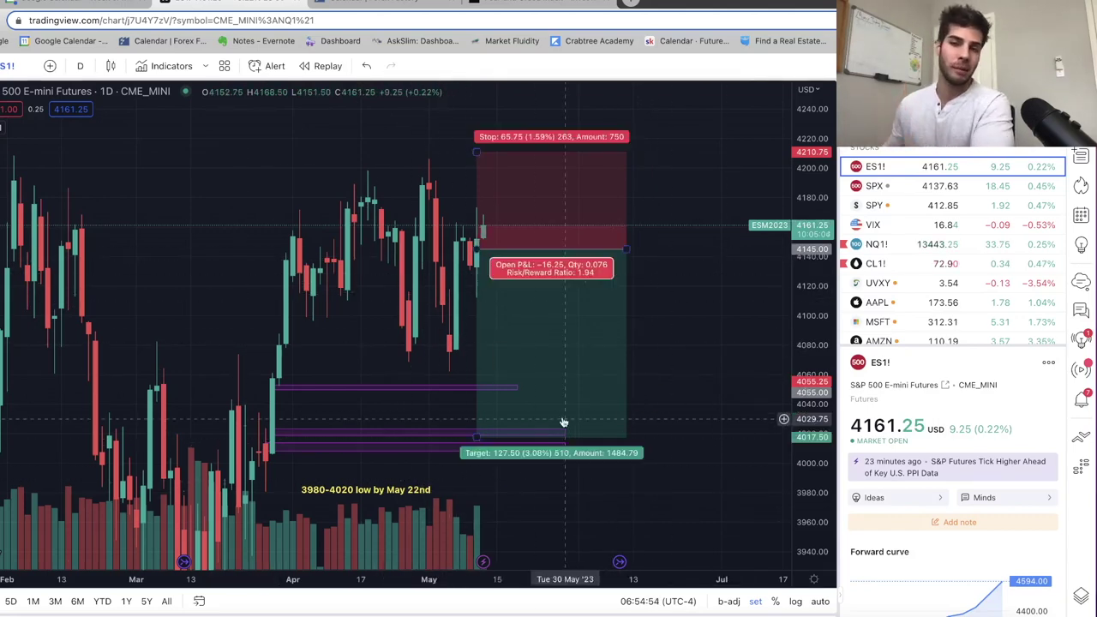
pyautogui.click(936, 247)
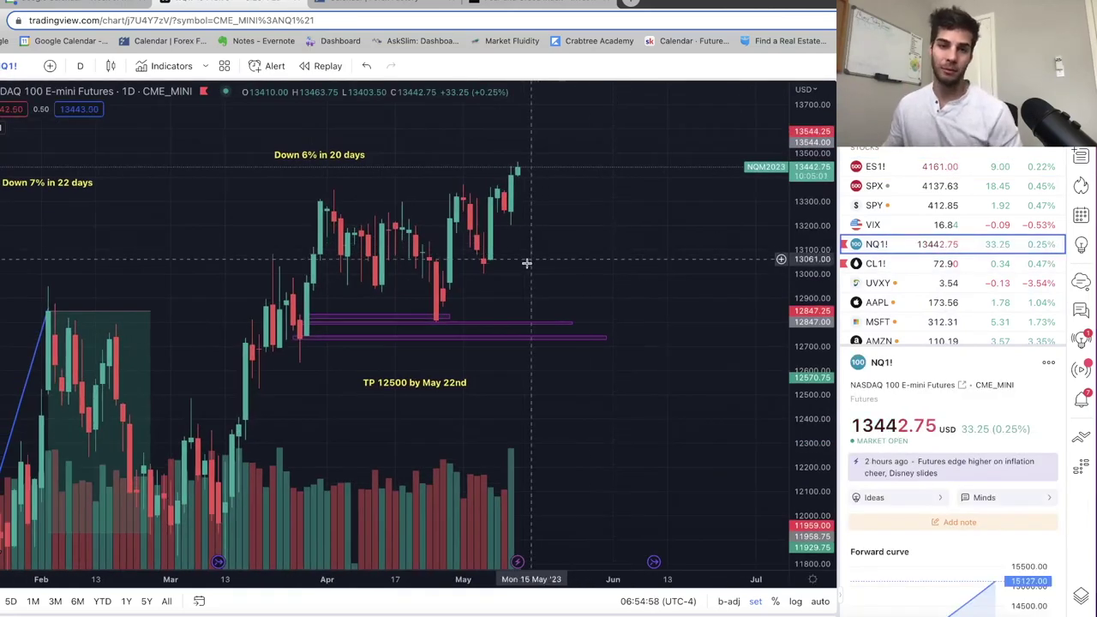
# Set NQ1! to 1-hour candles and zoom to show the last several days
pyautogui.scroll(2, 514, 258)
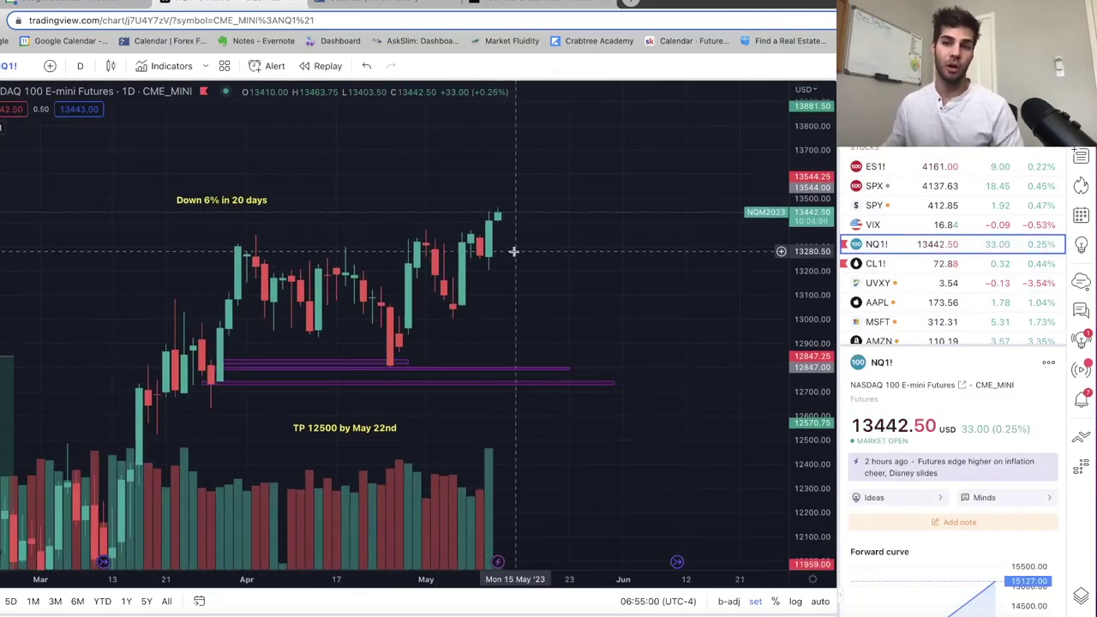
pyautogui.scroll(1, 509, 251)
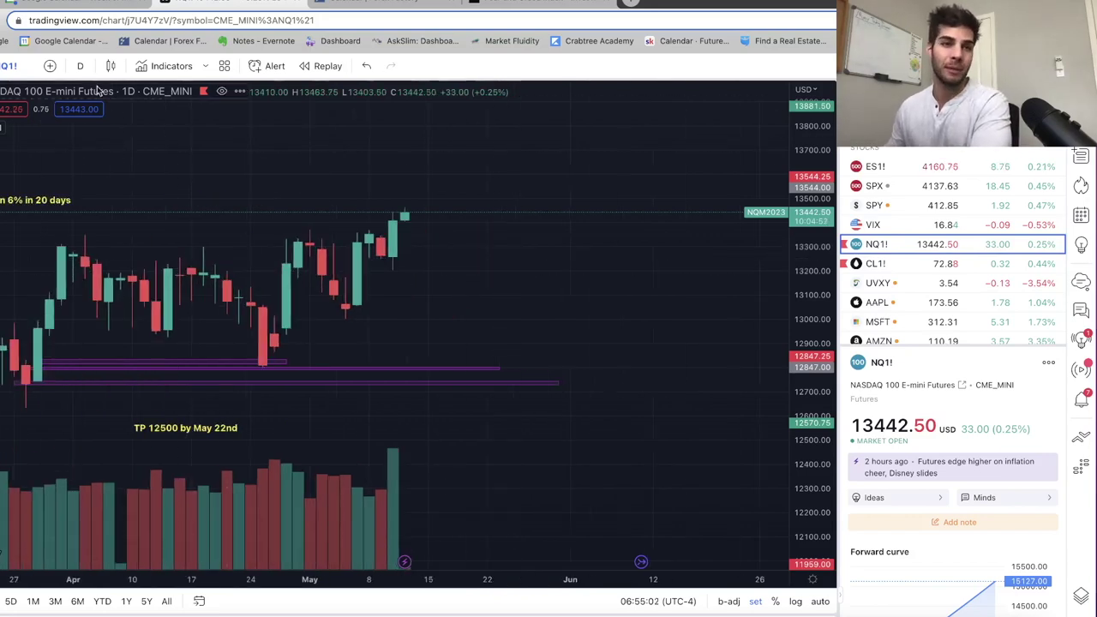
pyautogui.click(80, 66)
pyautogui.click(89, 283)
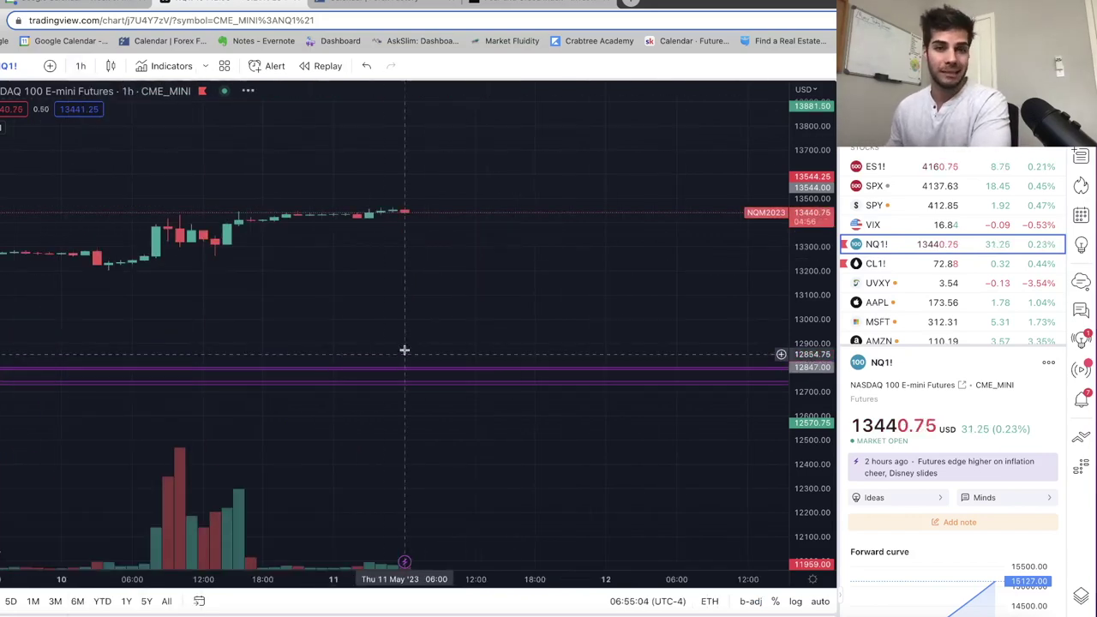
pyautogui.scroll(-3, 507, 387)
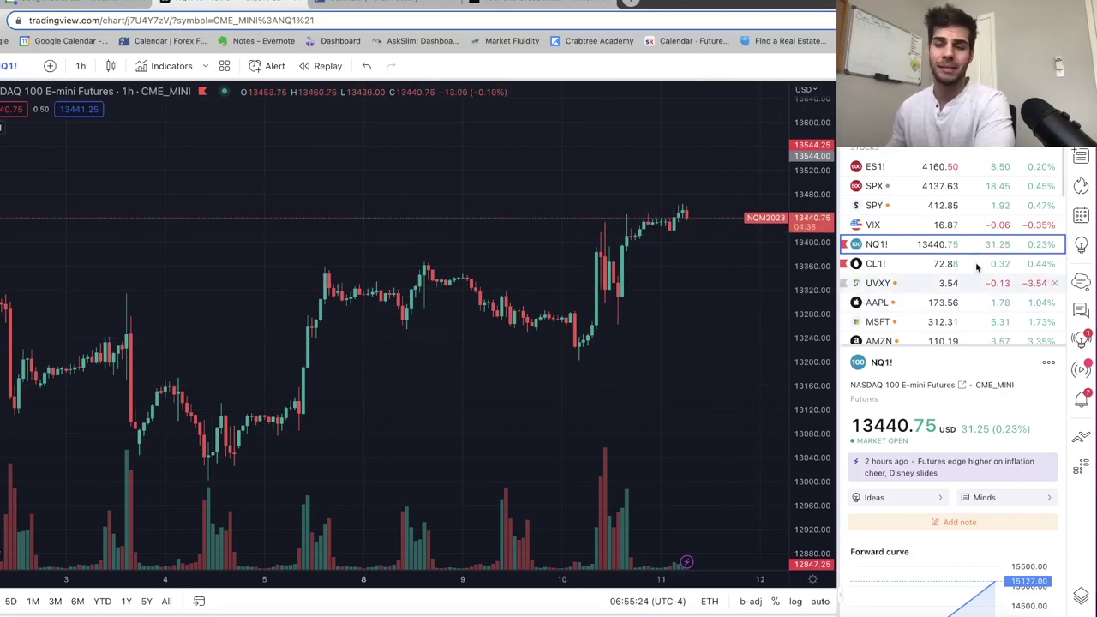
pyautogui.scroll(-2, 798, 312)
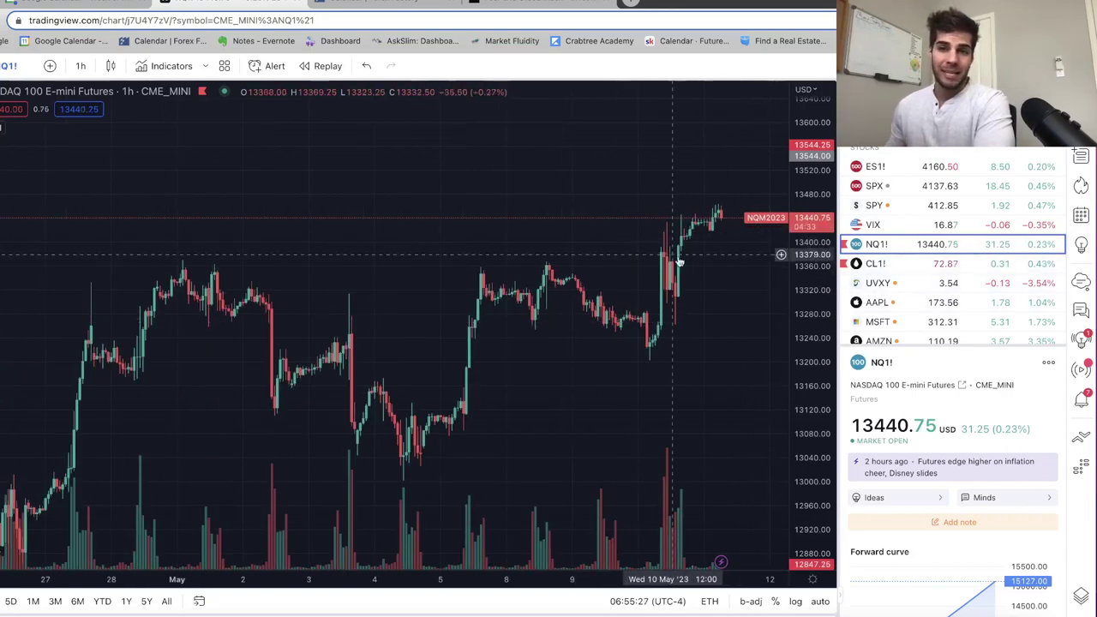
pyautogui.scroll(3, 629, 349)
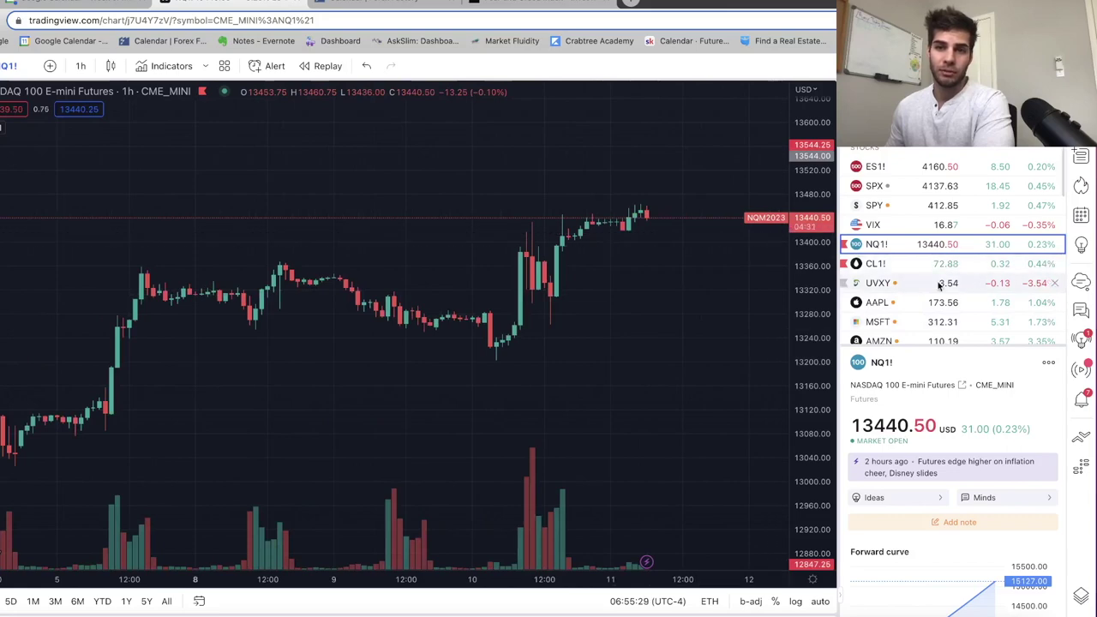
# Review VIX on daily candles, then switch back to the ES1! daily chart
pyautogui.click(862, 224)
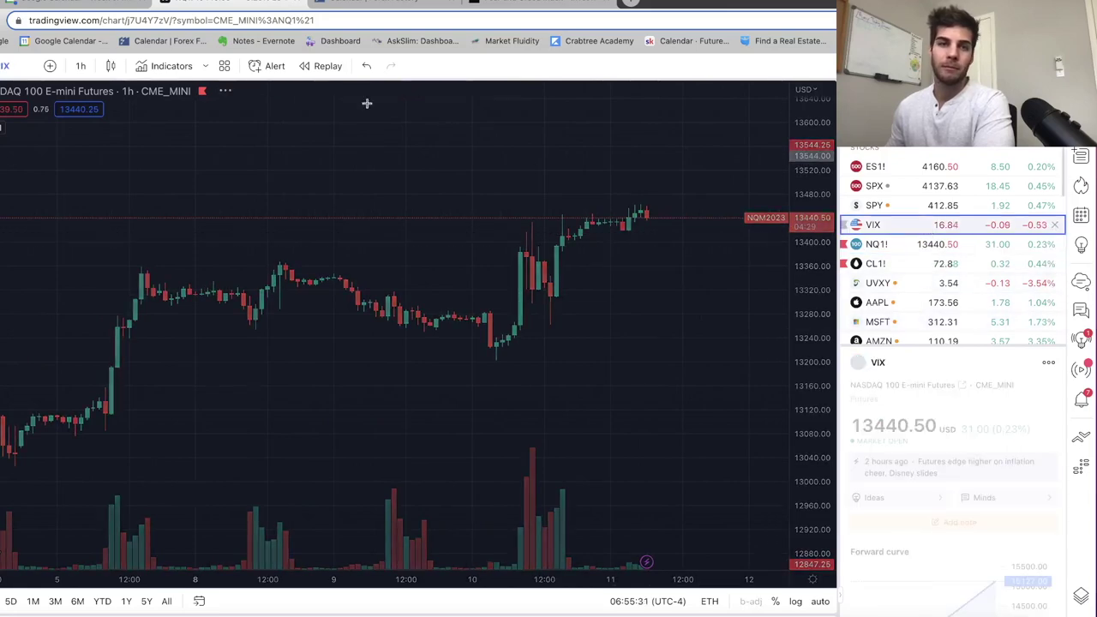
pyautogui.click(83, 68)
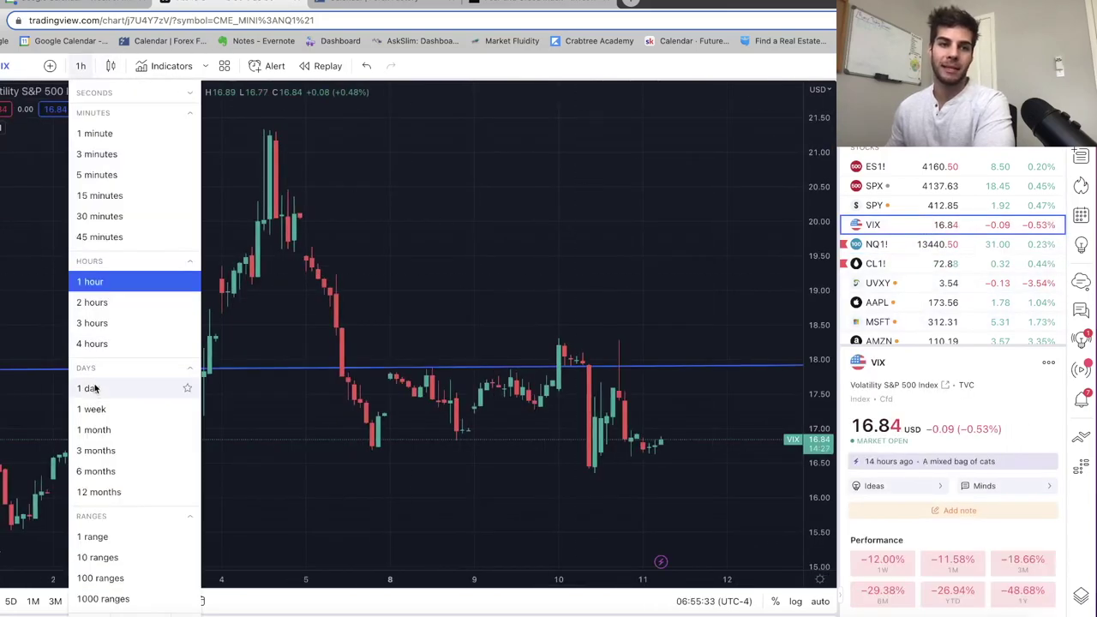
pyautogui.click(89, 388)
pyautogui.scroll(5, 573, 420)
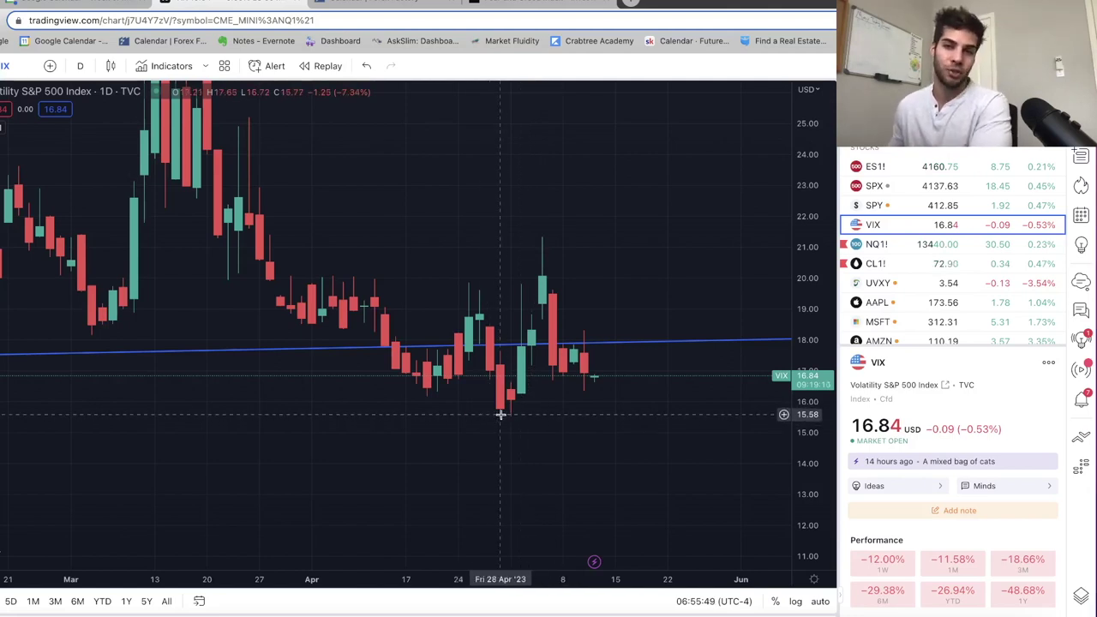
pyautogui.press('Up')
pyautogui.press('Up')
pyautogui.press('Up')
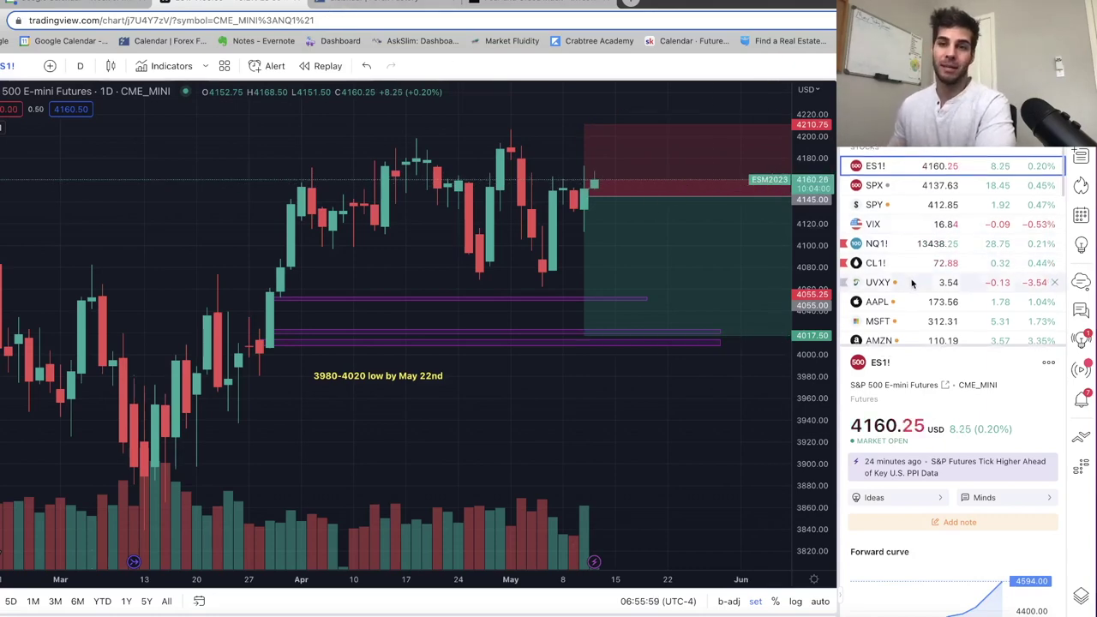
# Open the Dow Jones Transportation Average (DJT) daily chart from the watchlist and zoom out
pyautogui.scroll(-1, 912, 283)
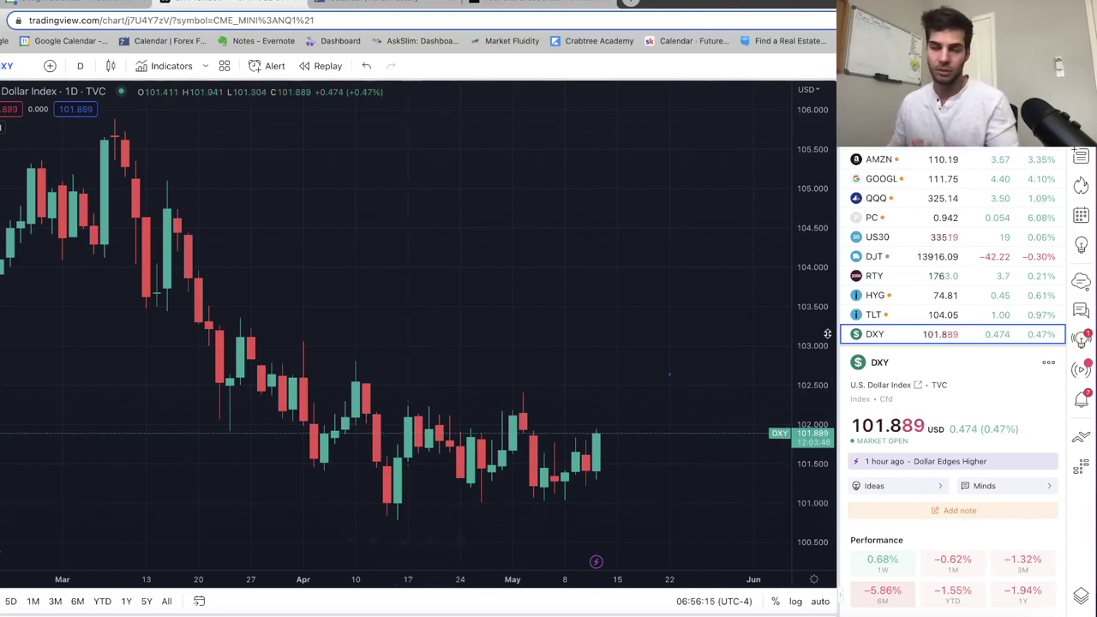
pyautogui.scroll(-1, 900, 291)
pyautogui.click(916, 255)
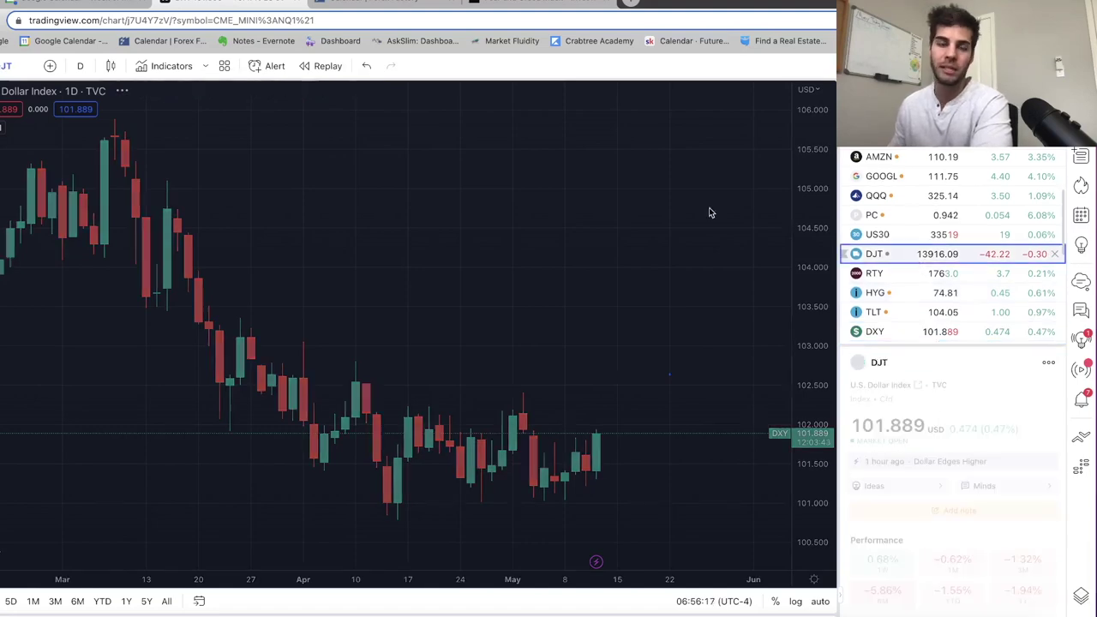
pyautogui.scroll(-3, 589, 365)
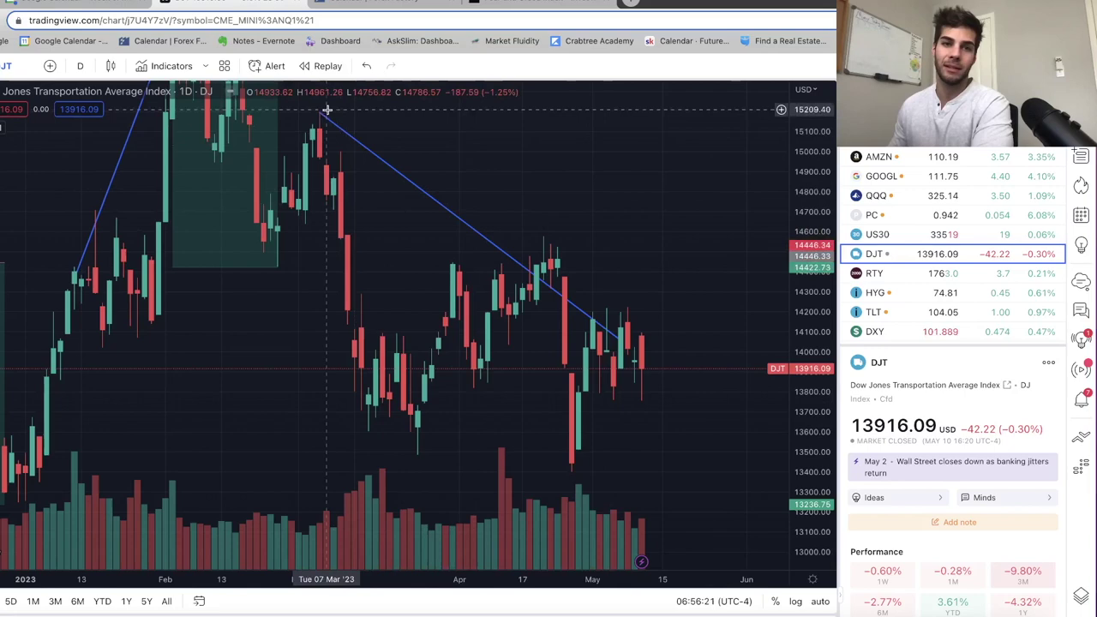
pyautogui.click(5, 66)
pyautogui.write('US30')
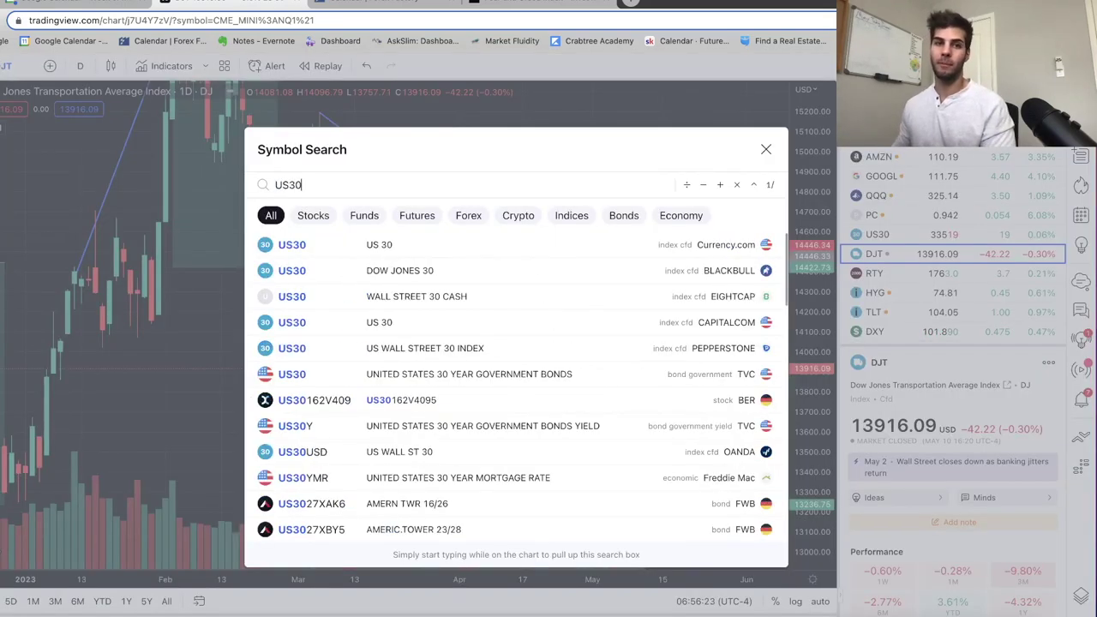
pyautogui.press('Return')
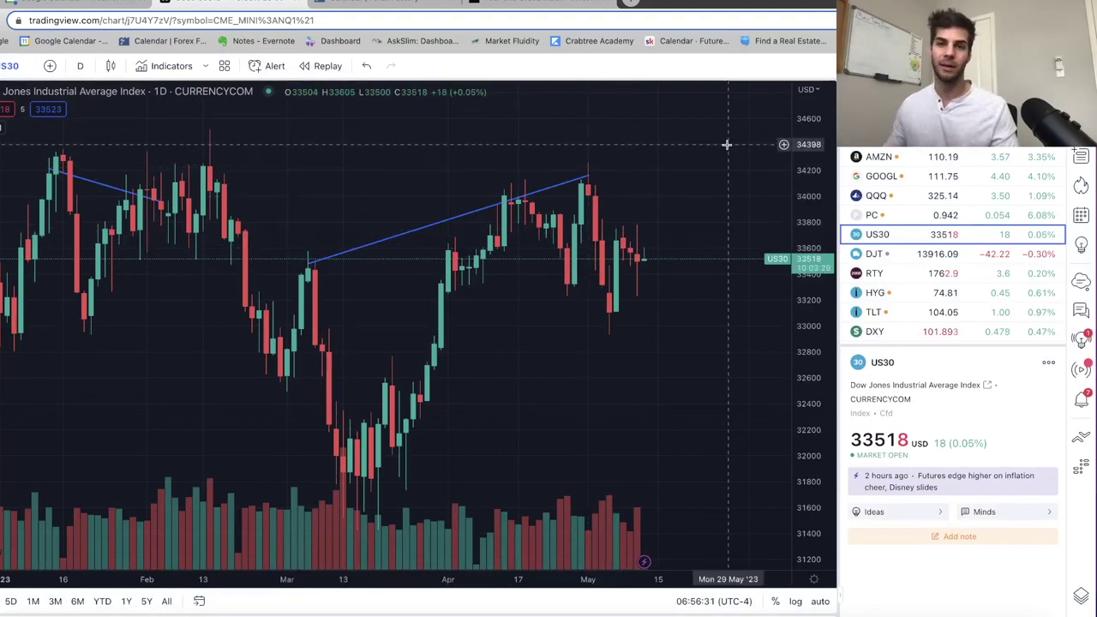
pyautogui.click(10, 65)
pyautogui.write('DJT')
pyautogui.press('Return')
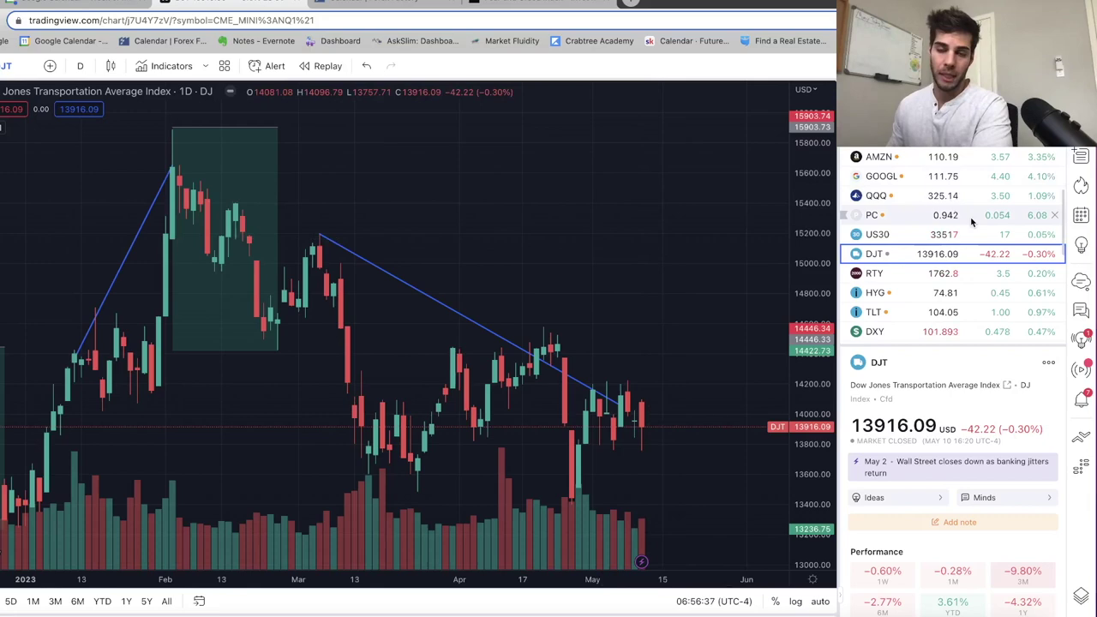
pyautogui.scroll(3, 956, 239)
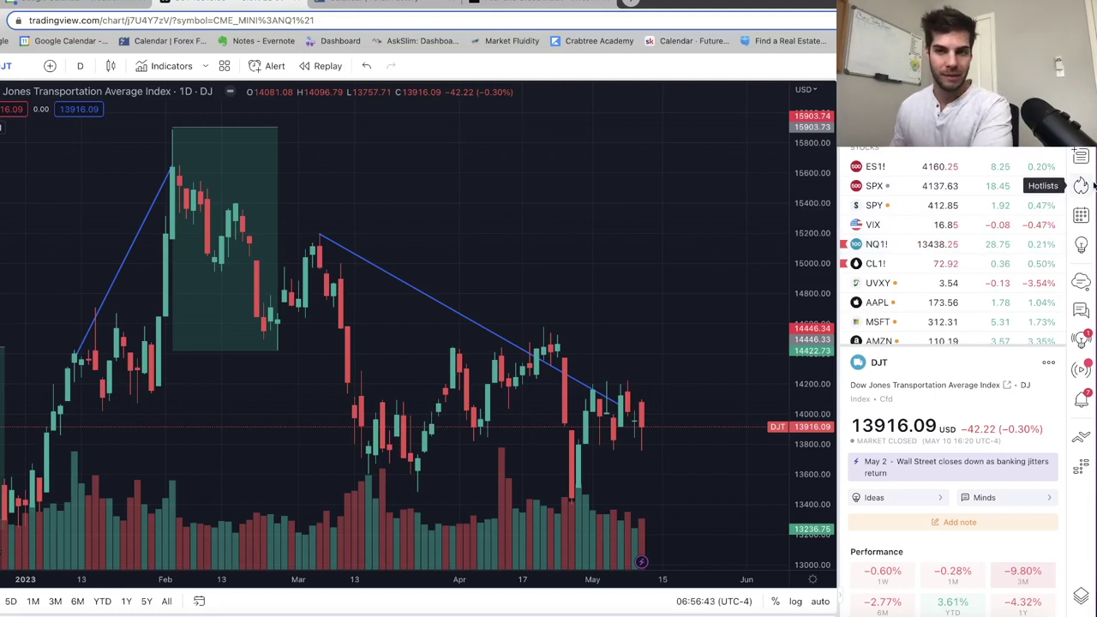
pyautogui.scroll(-1, 957, 249)
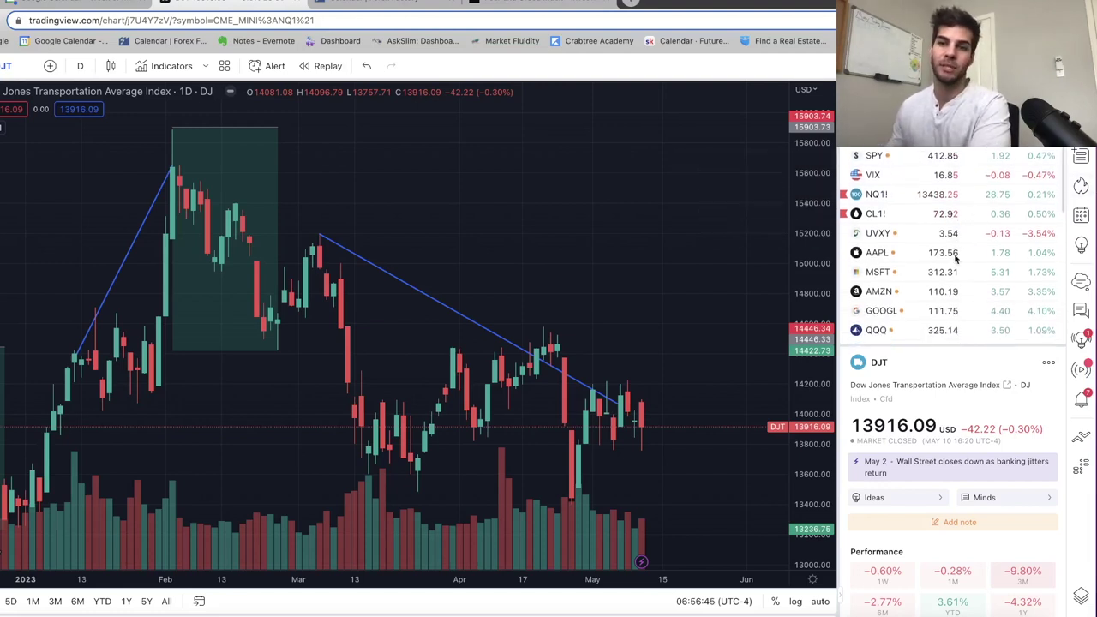
pyautogui.scroll(-3, 951, 287)
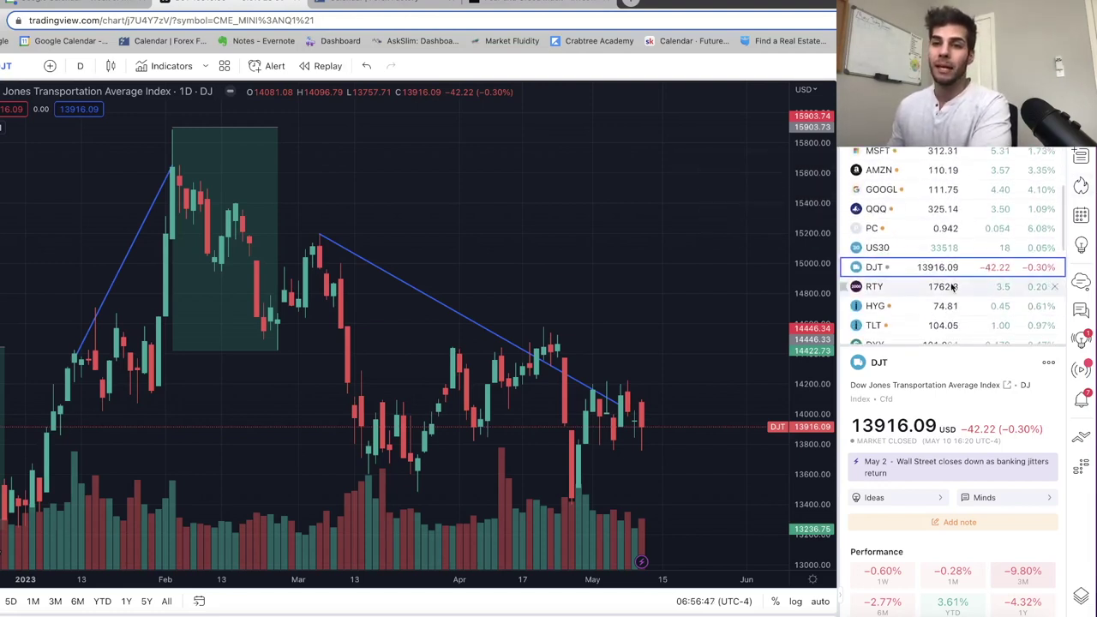
pyautogui.scroll(-3, 943, 286)
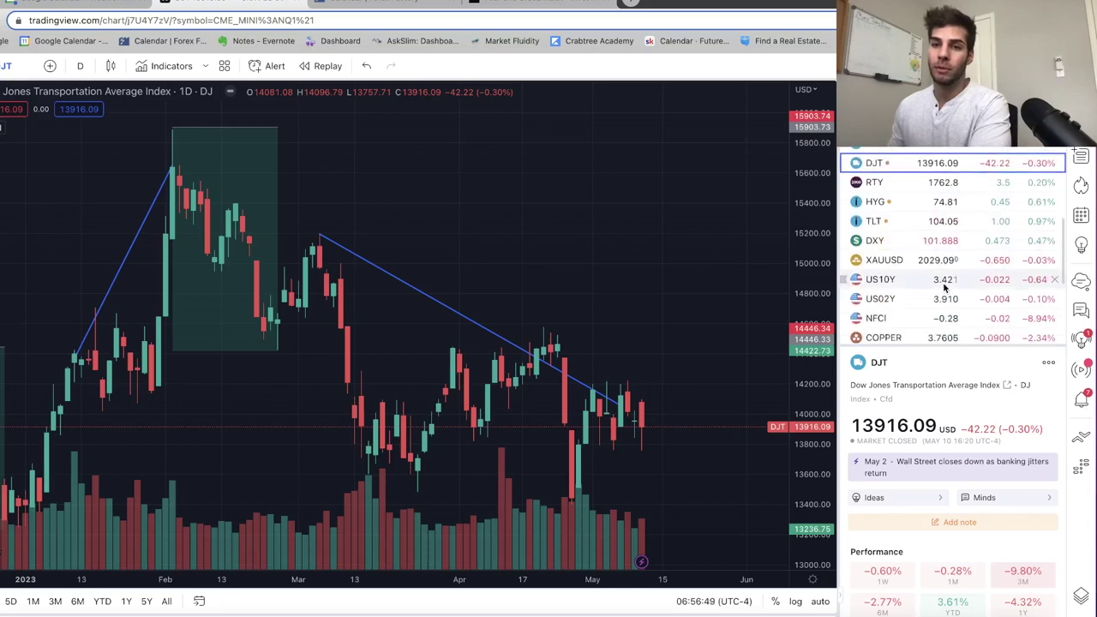
# Draw a Fibonacci retracement on HYG from the late-March high to the May low
pyautogui.click(920, 182)
pyautogui.click(915, 203)
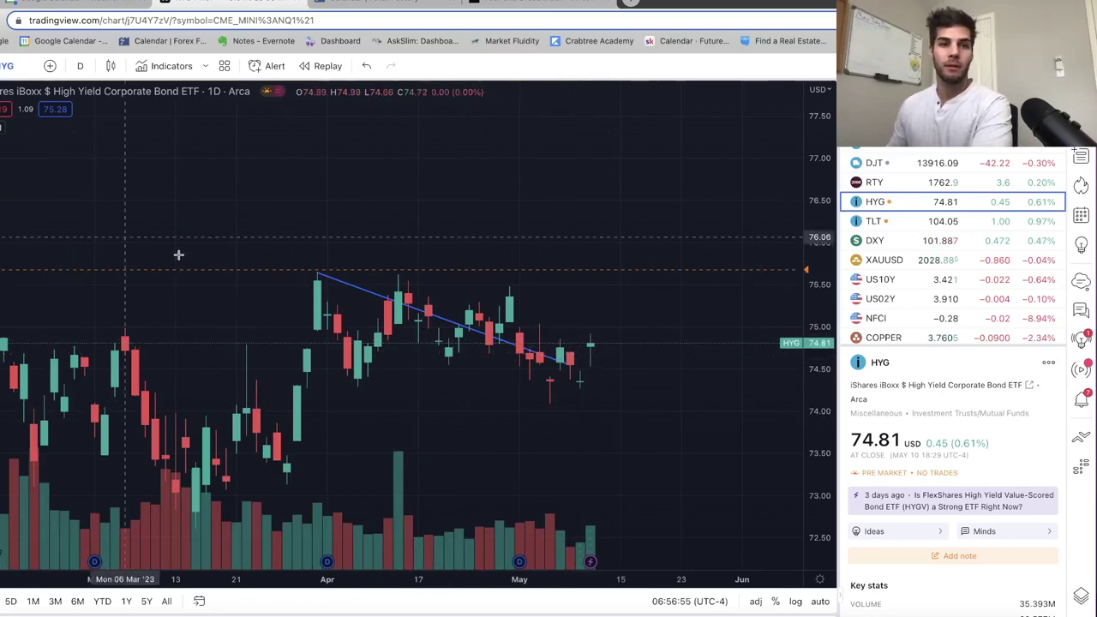
pyautogui.click(300, 277)
pyautogui.click(310, 273)
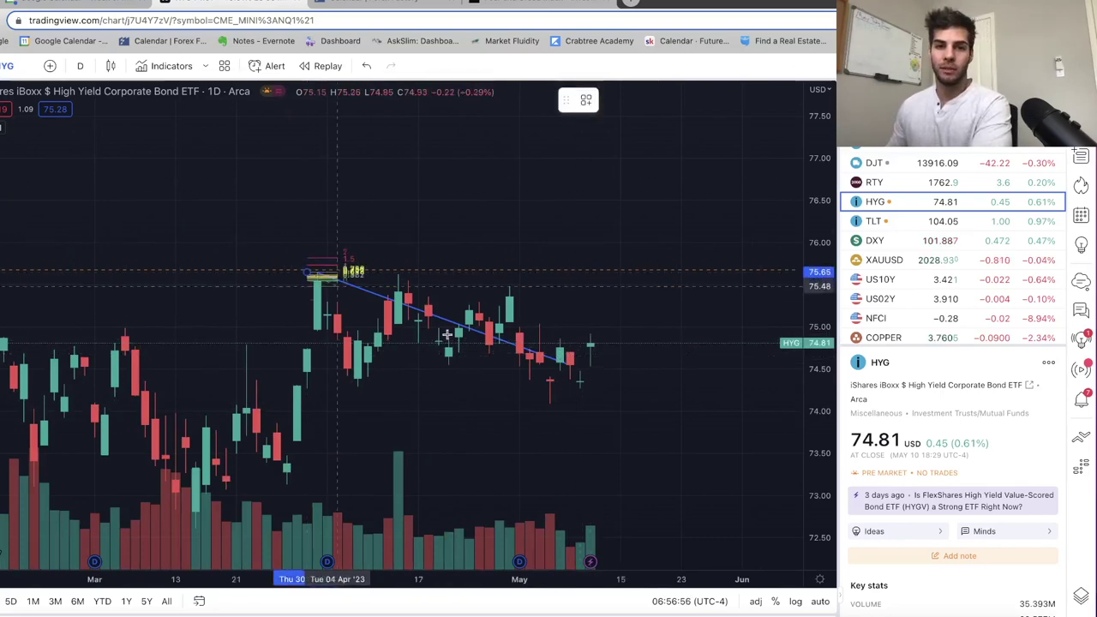
pyautogui.click(634, 393)
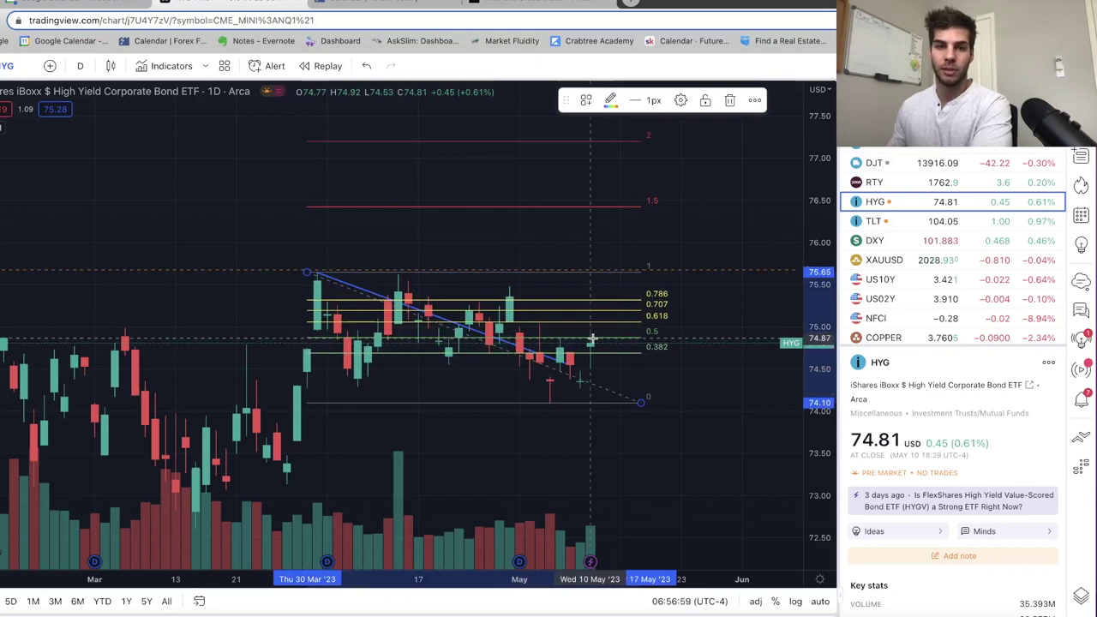
pyautogui.scroll(5, 943, 257)
# On ES1!, draw a Fibonacci retracement from the late-April high to the early-May low, then delete it
pyautogui.click(874, 166)
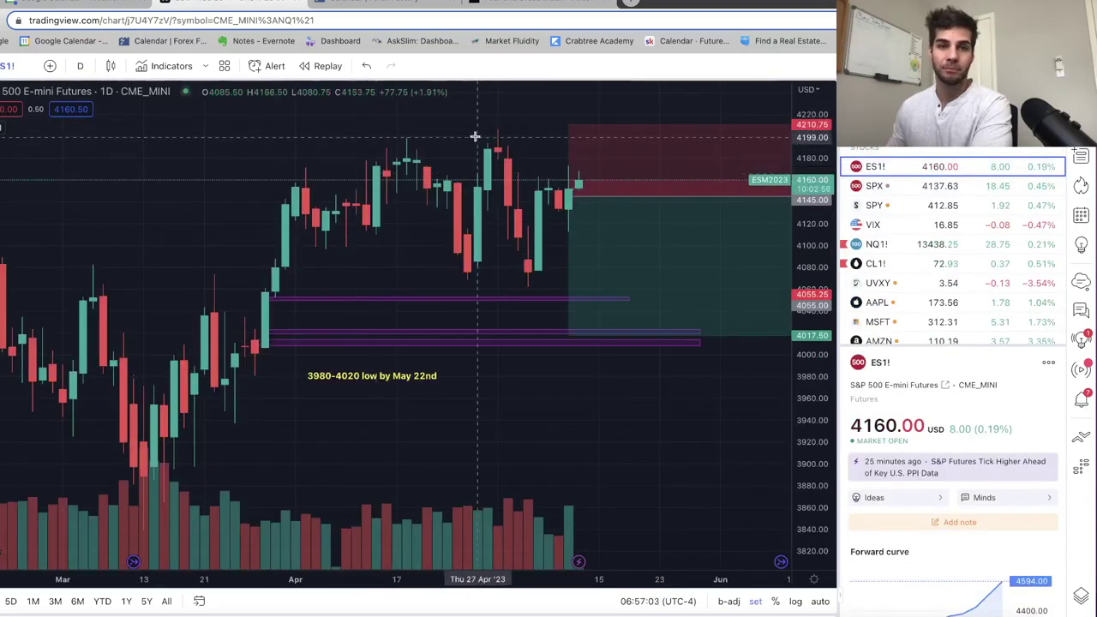
pyautogui.click(487, 129)
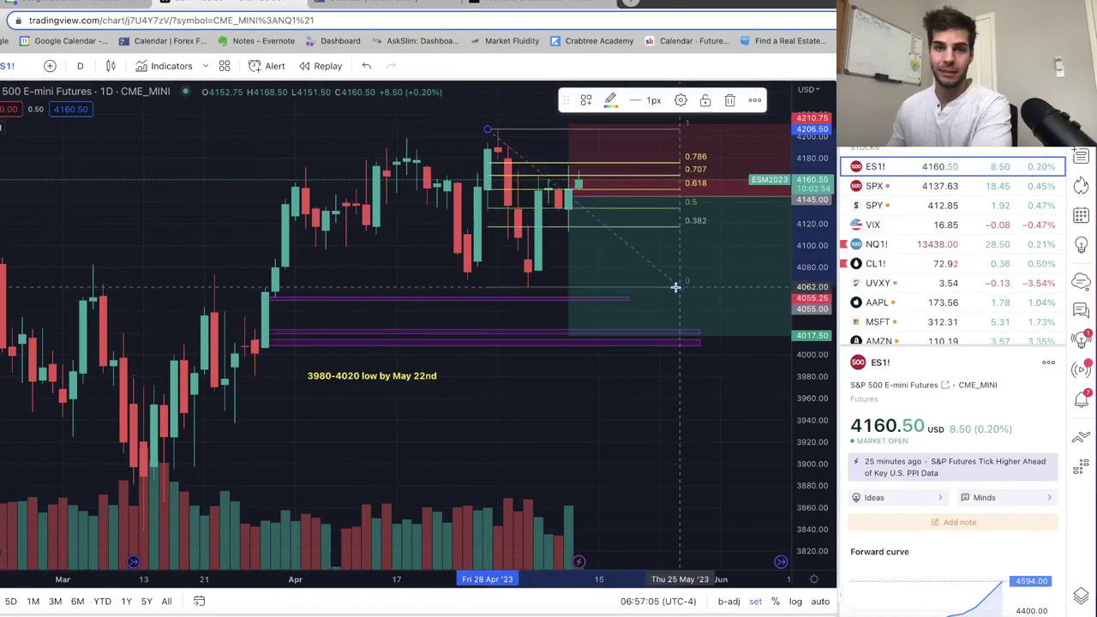
pyautogui.click(679, 285)
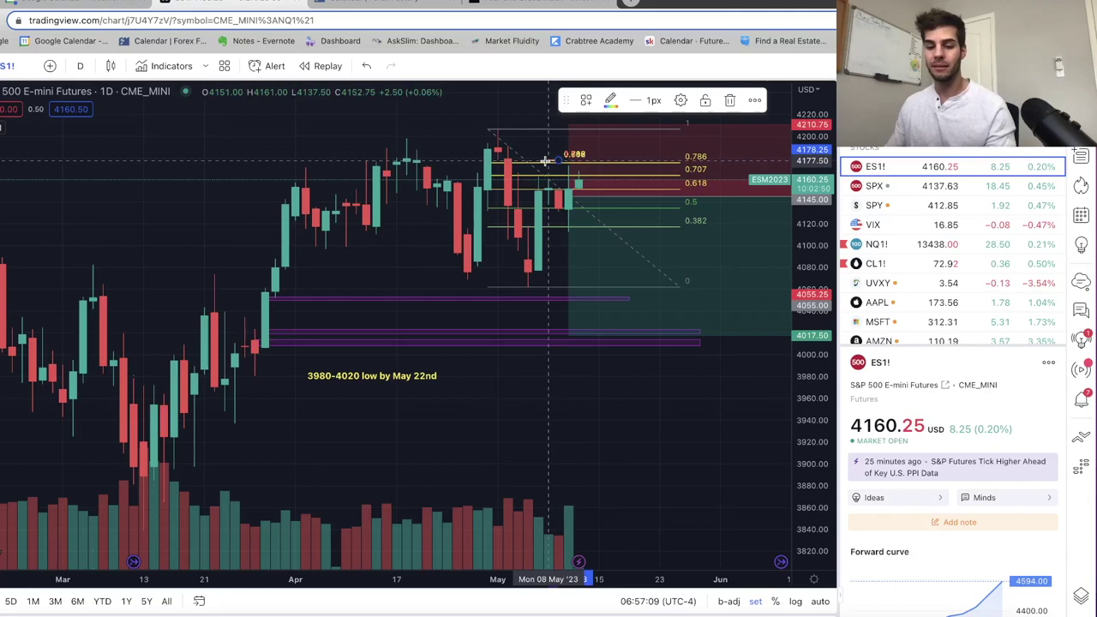
pyautogui.press('Escape')
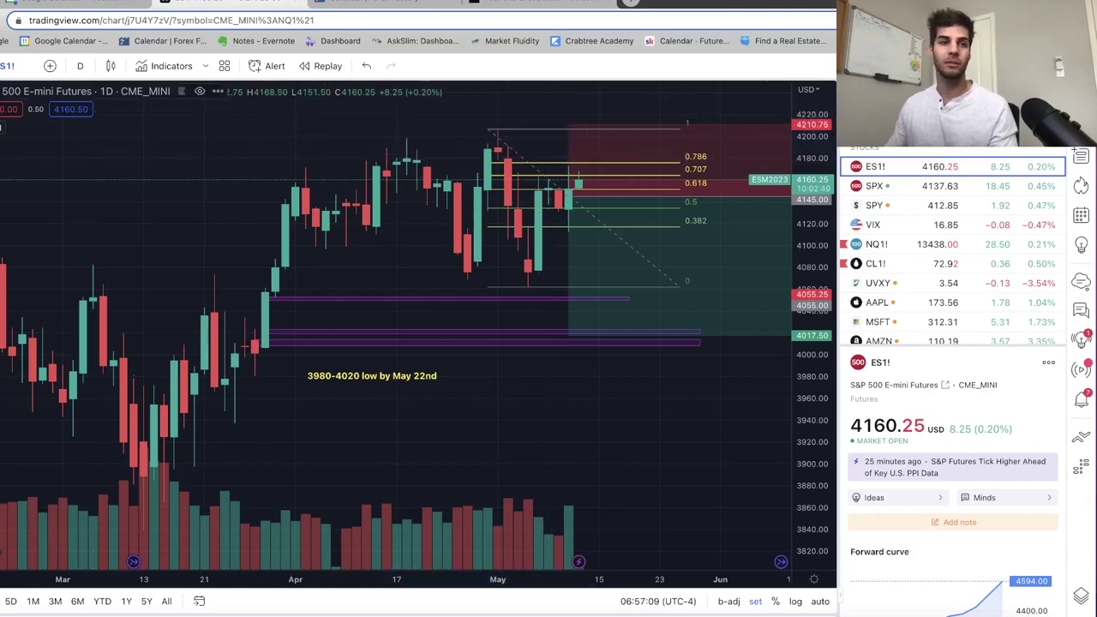
pyautogui.click(545, 166)
pyautogui.press('Delete')
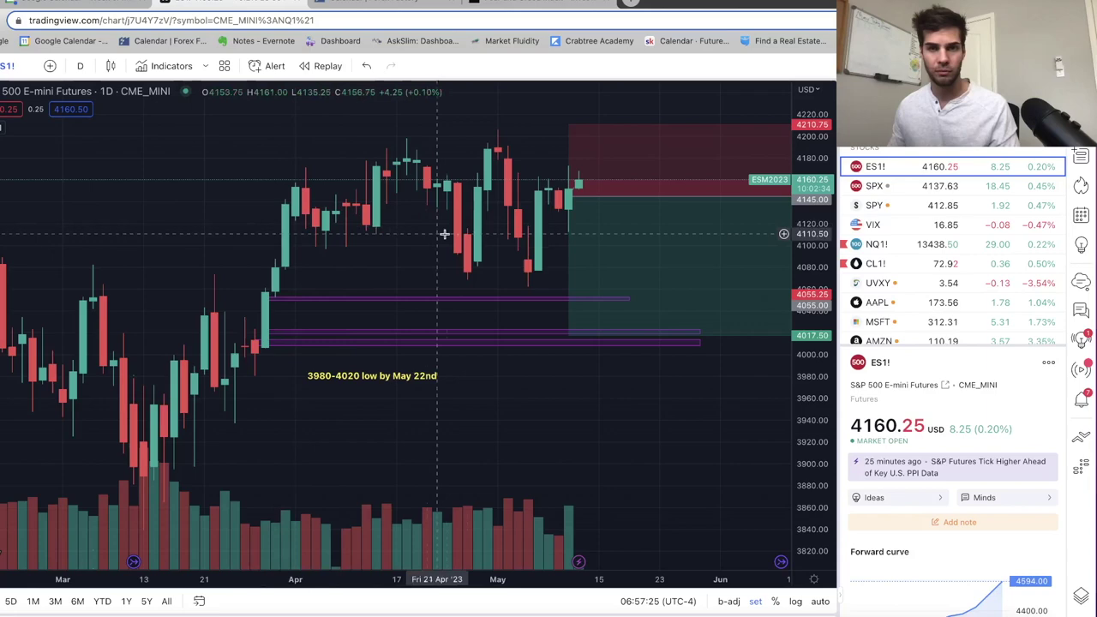
# Load the HYG chart and delete its Fibonacci retracement drawing
pyautogui.click(21, 66)
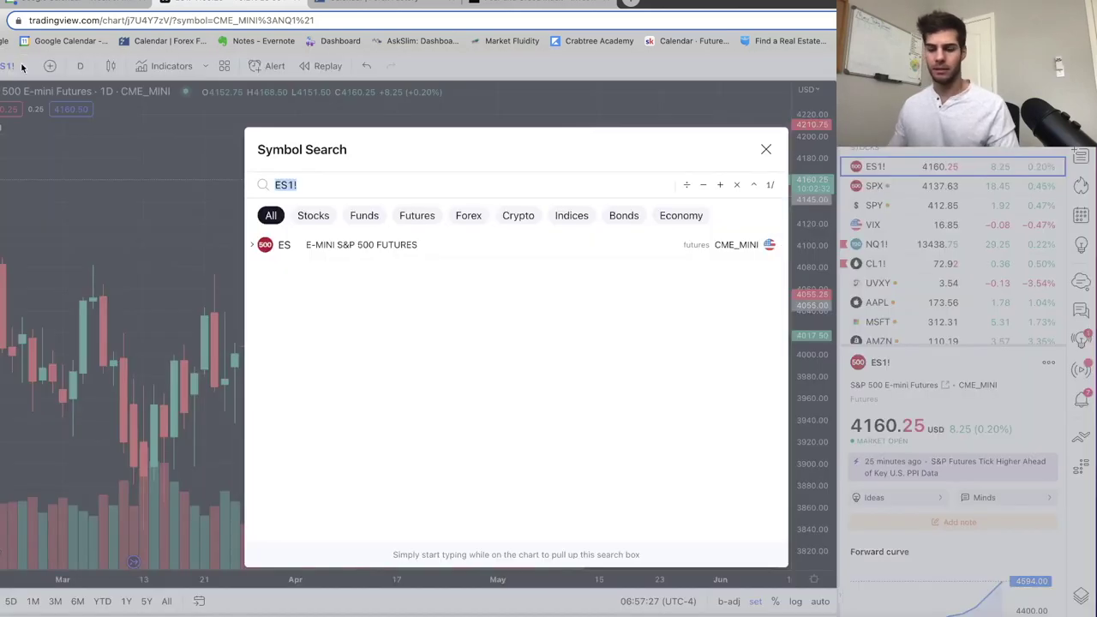
pyautogui.write('HYG')
pyautogui.press('Return')
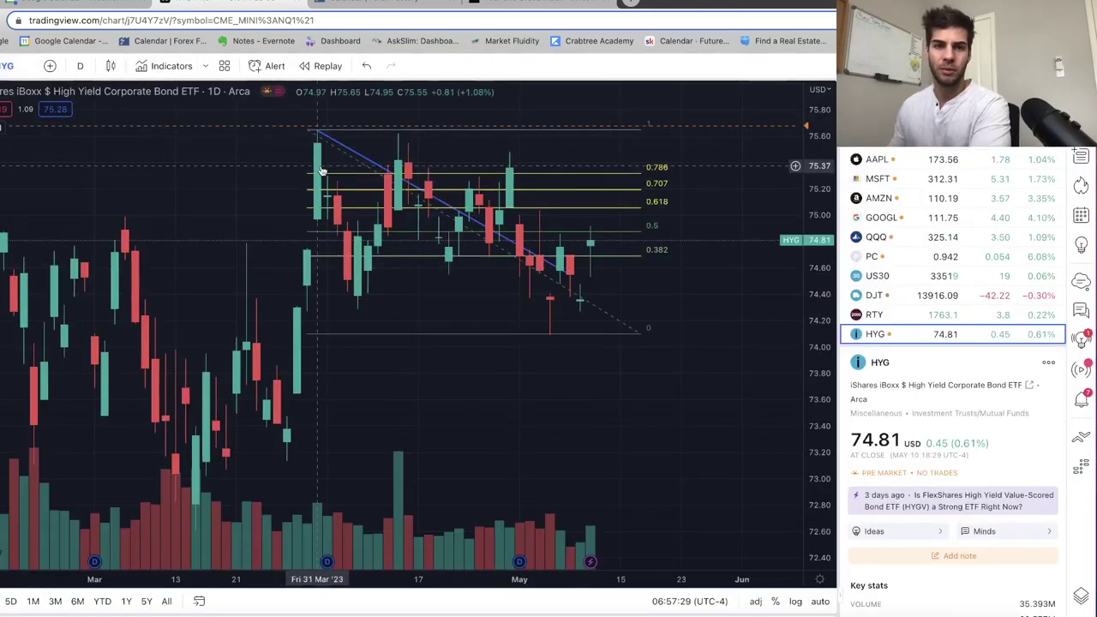
pyautogui.click(637, 214)
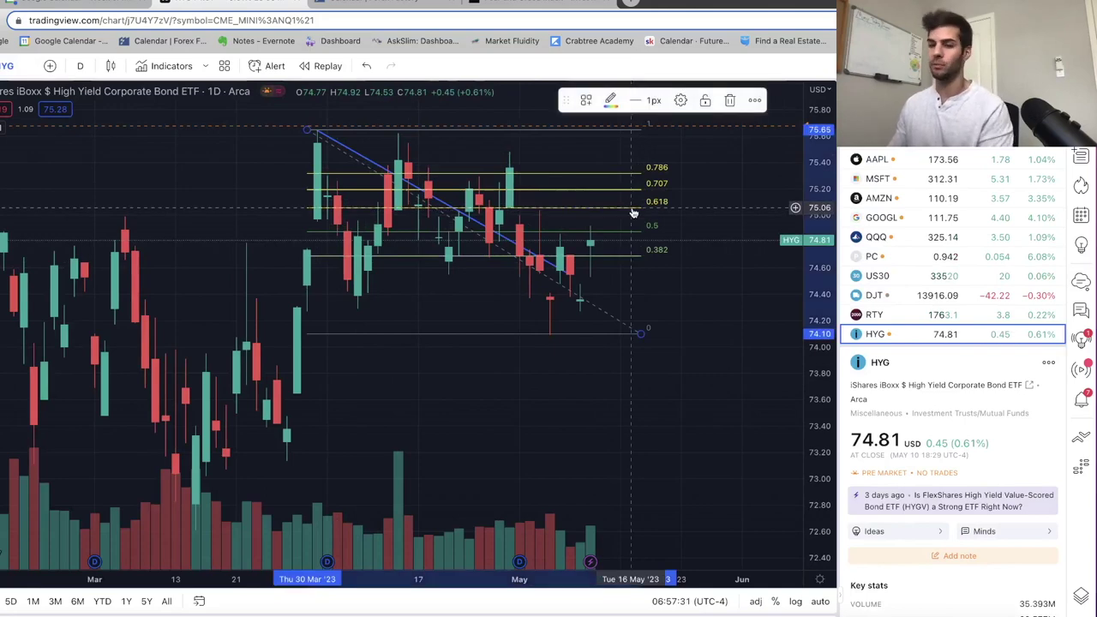
pyautogui.press('Delete')
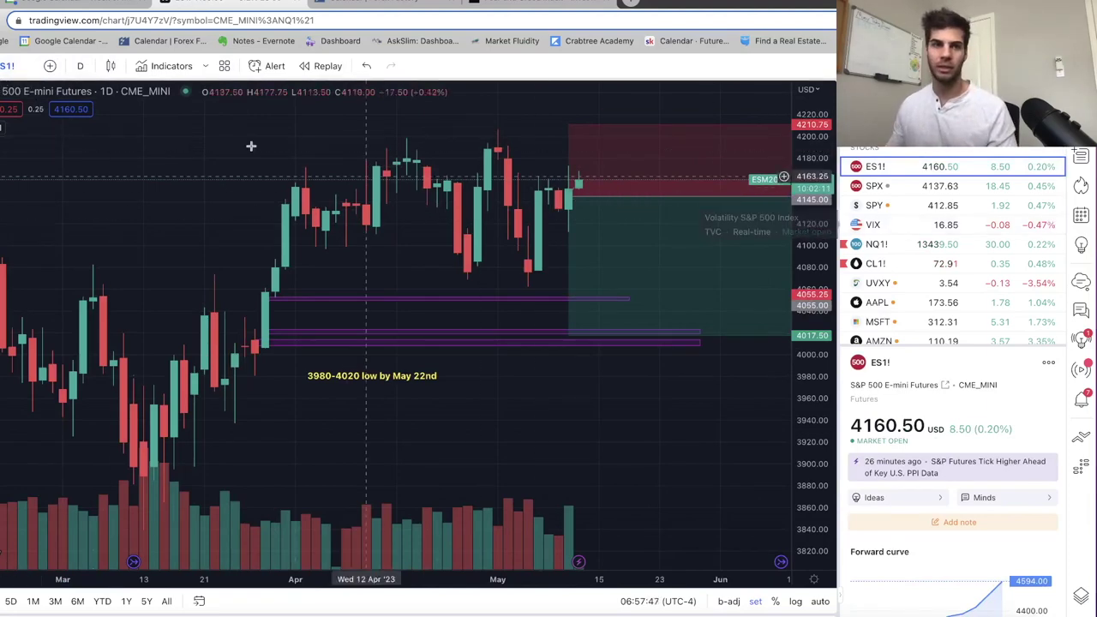
# Reload the iShares iBoxx High Yield Corporate Bond ETF (HYG) daily chart, now at 74.81
pyautogui.click(19, 72)
pyautogui.write('HYG')
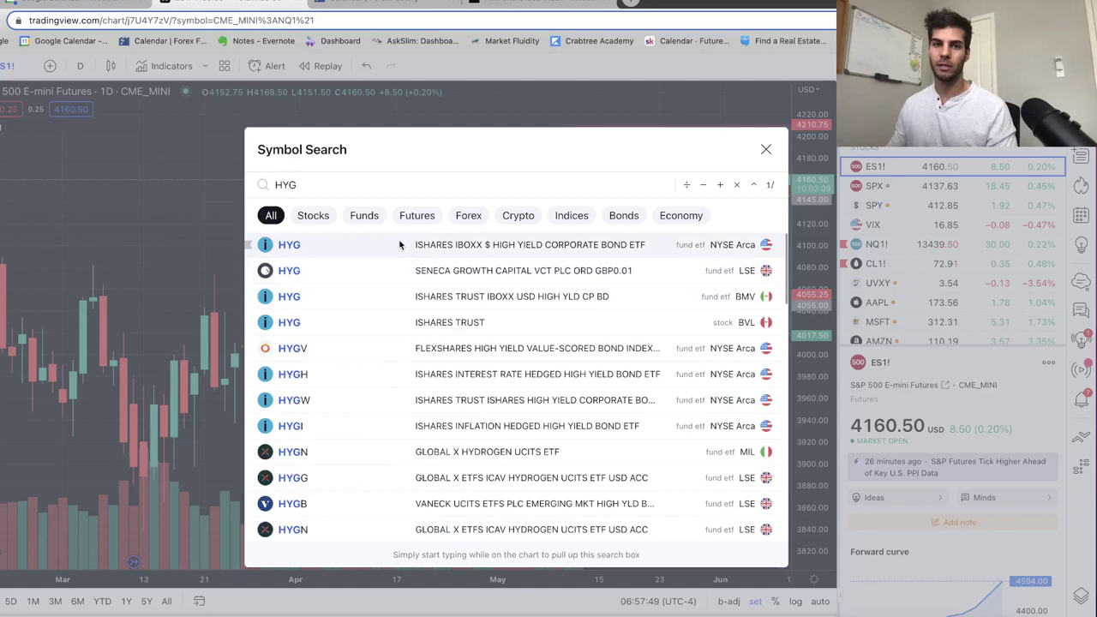
pyautogui.click(400, 245)
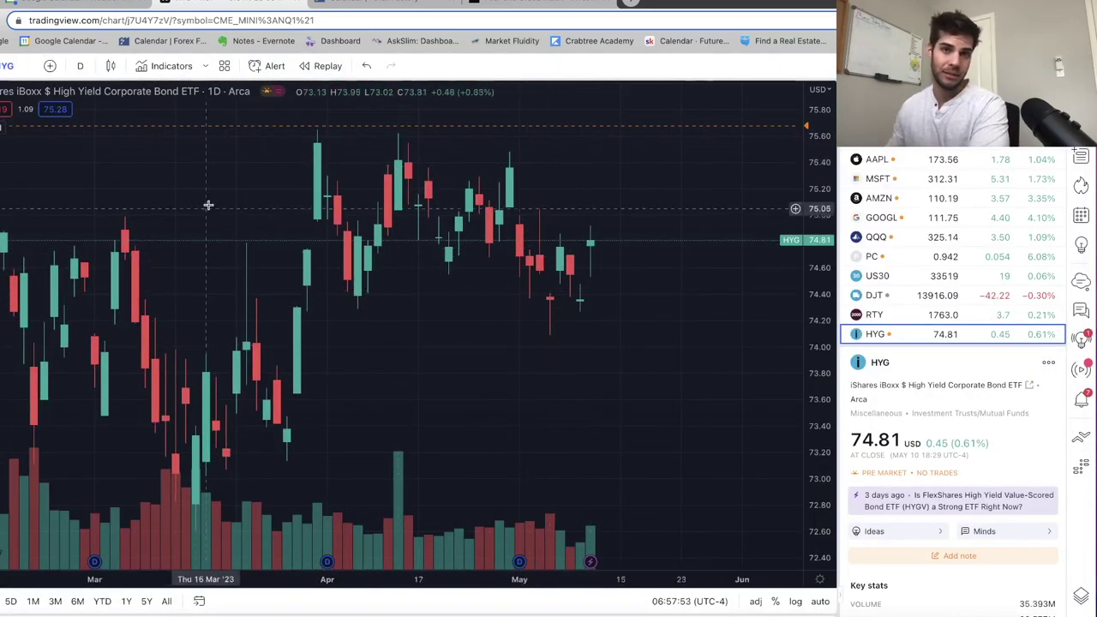
pyautogui.scroll(5, 951, 256)
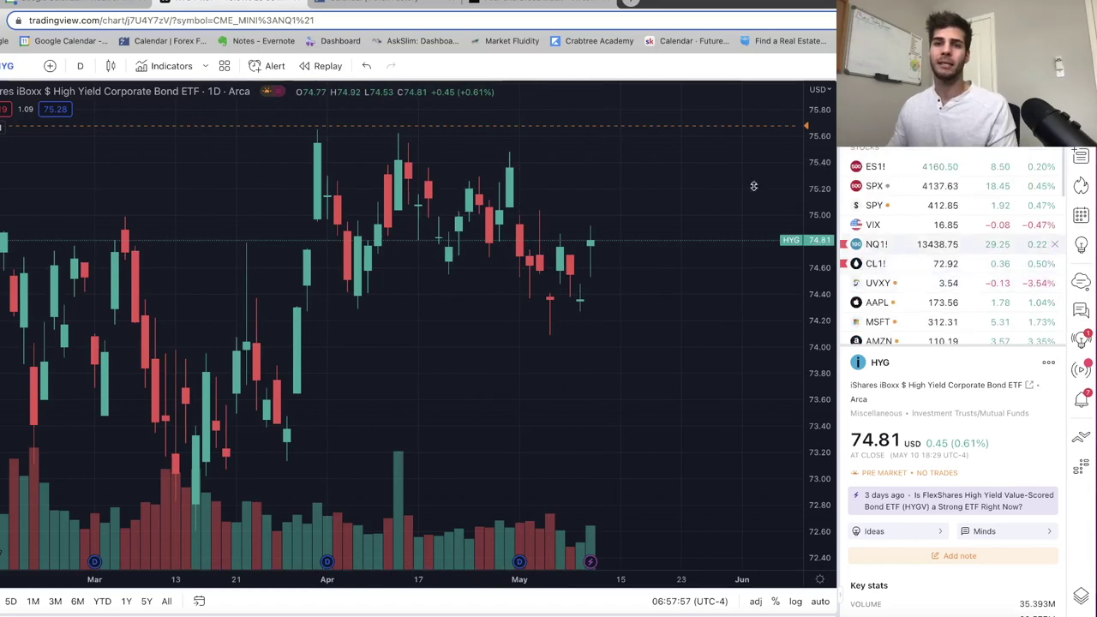
# Switch to the CNN Fear & Greed page to review put/call ratio and VIX indicators
pyautogui.click(473, 2)
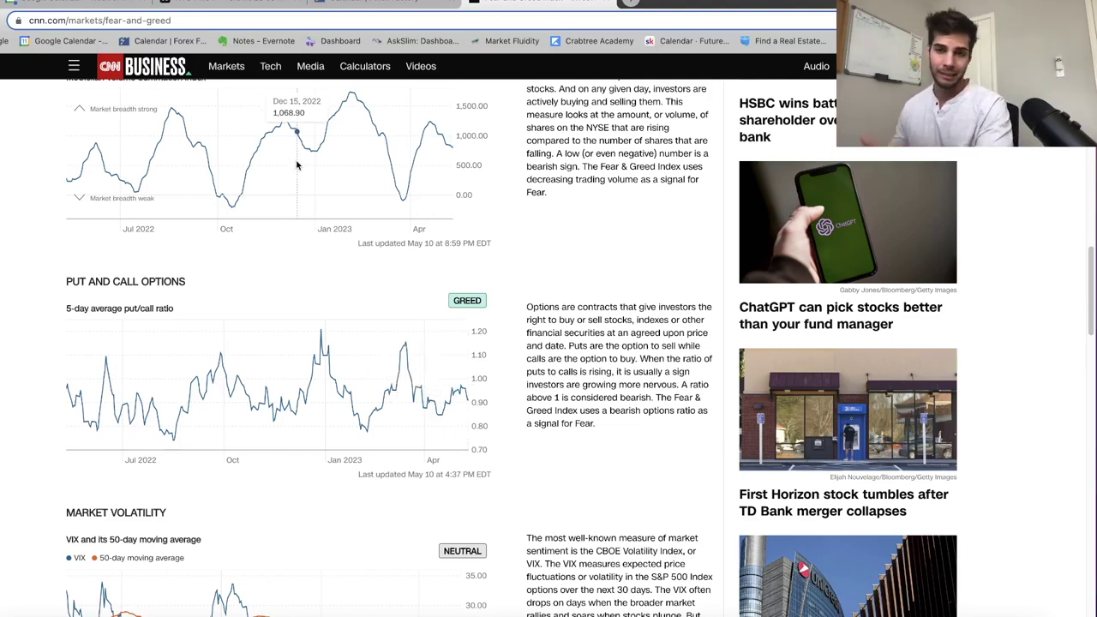
# Return to TradingView and show the ES1! daily chart's short setup with 1.94 risk/reward
pyautogui.click(254, 9)
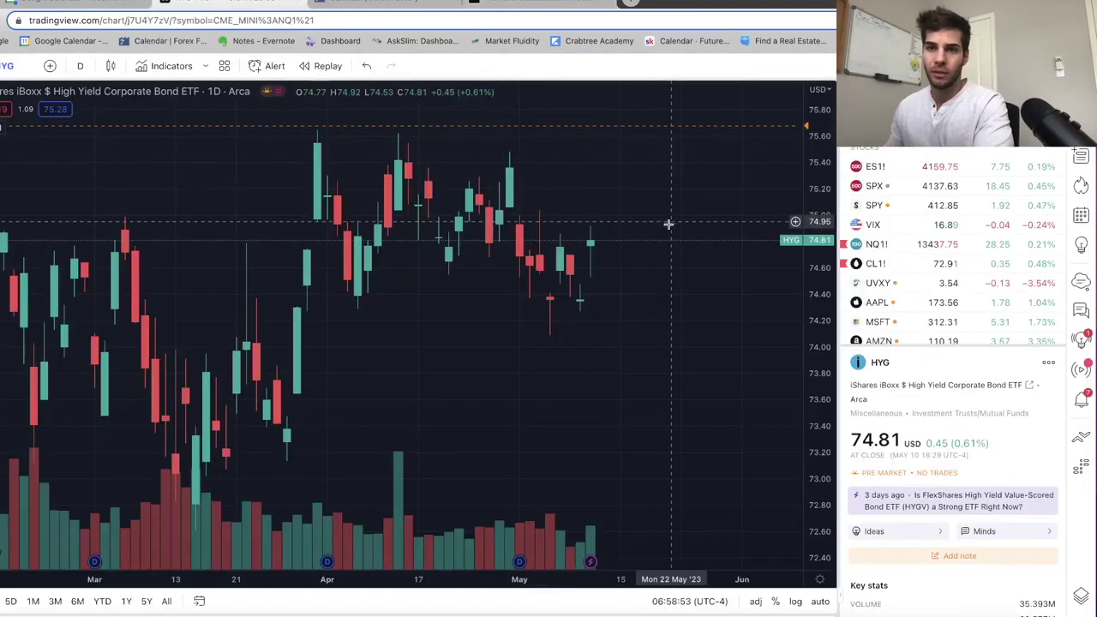
pyautogui.click(977, 173)
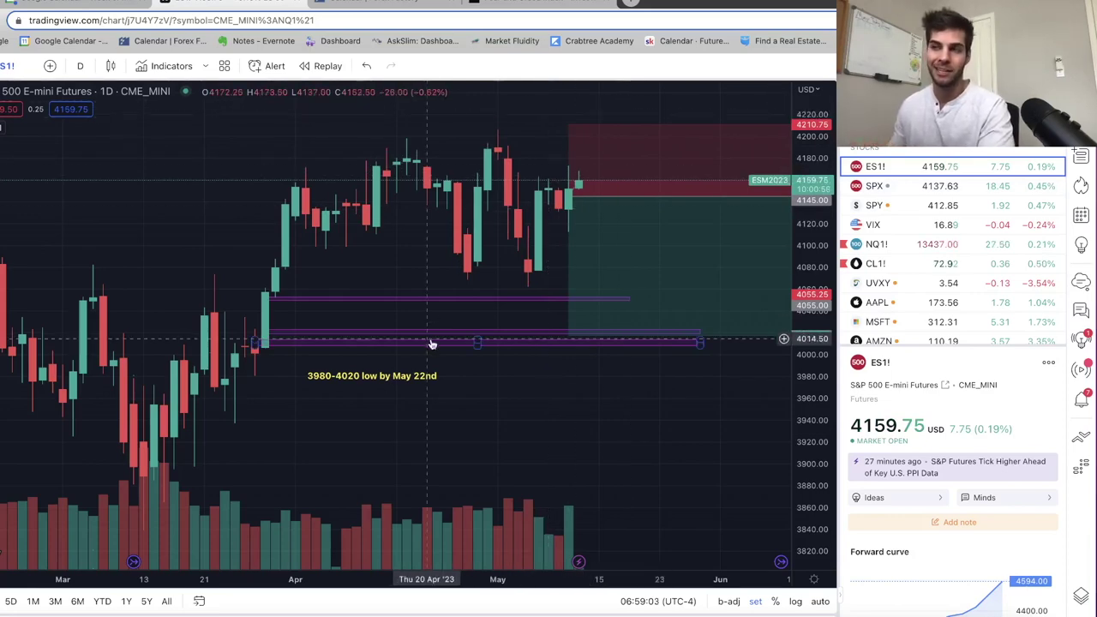
pyautogui.moveTo(744, 276)
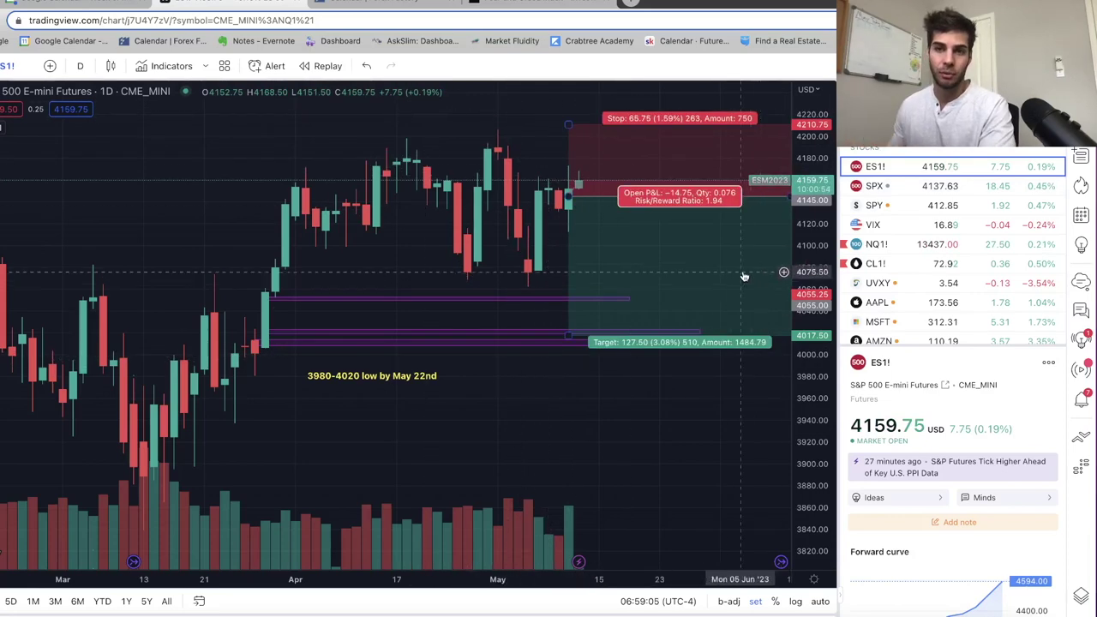